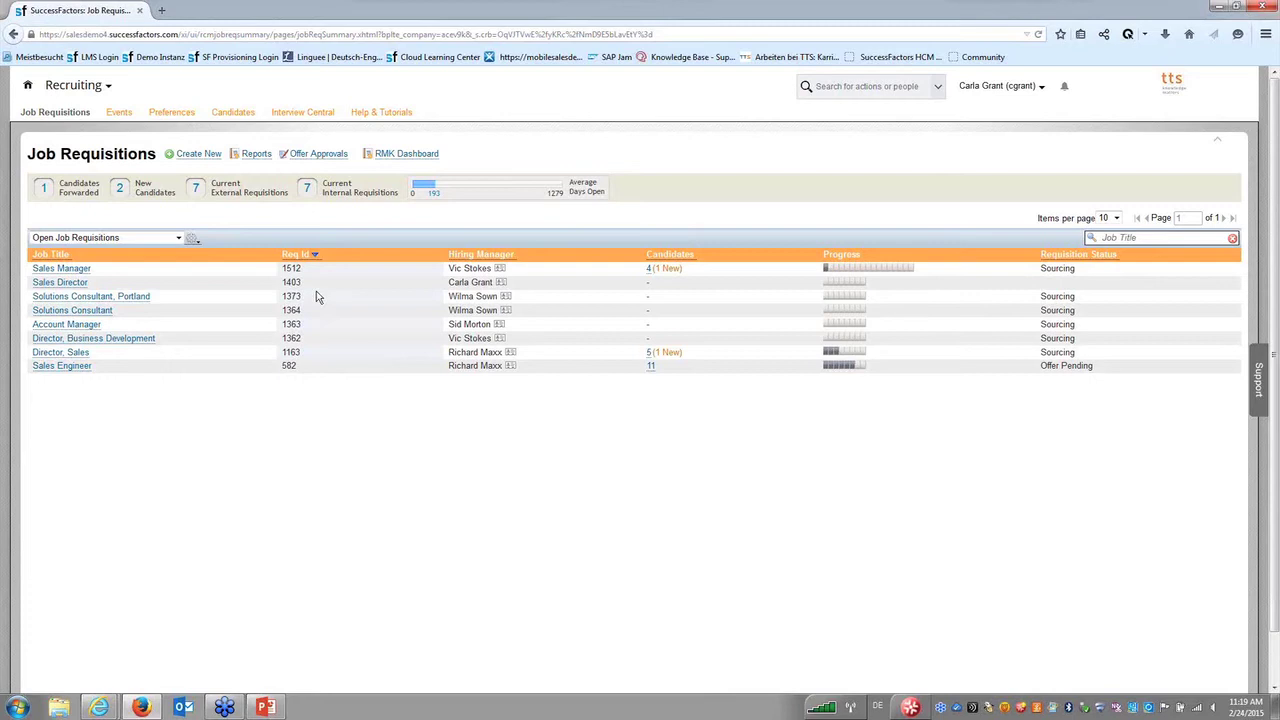
- View the candidate summary of the Sales Manager requisition and open the first listed applicant's application details
left_click(88, 270)
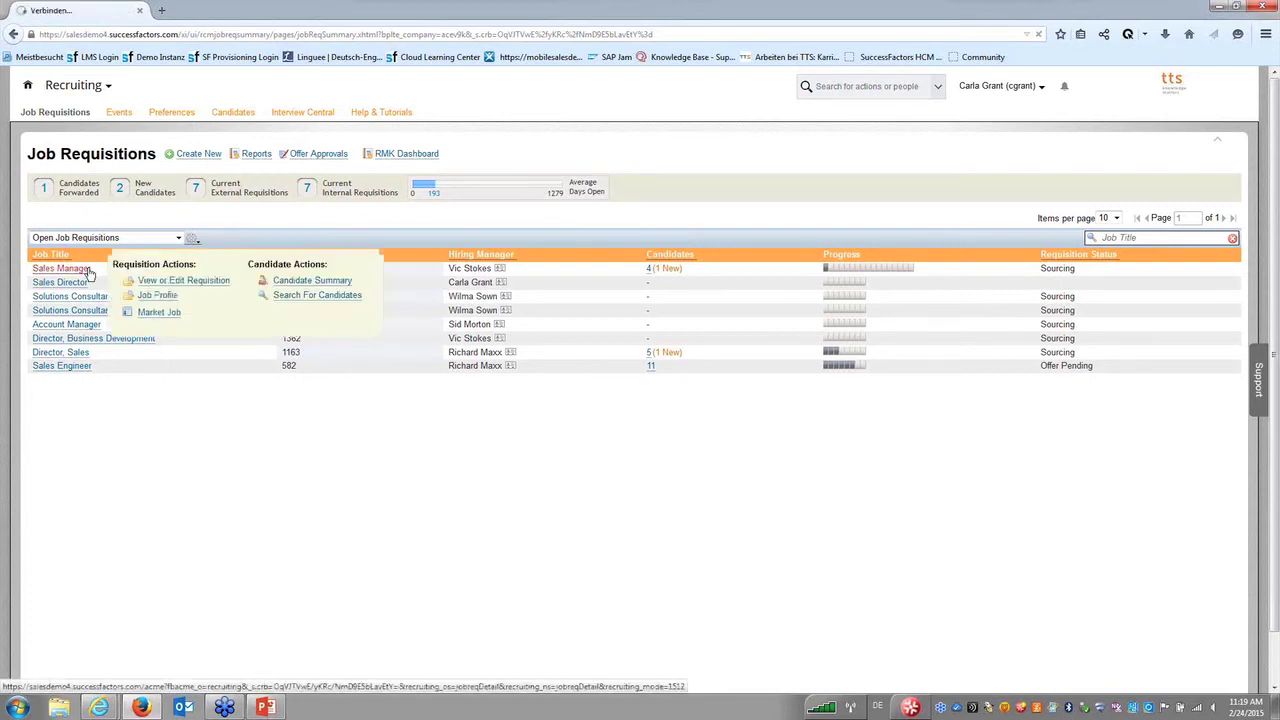
left_click(289, 284)
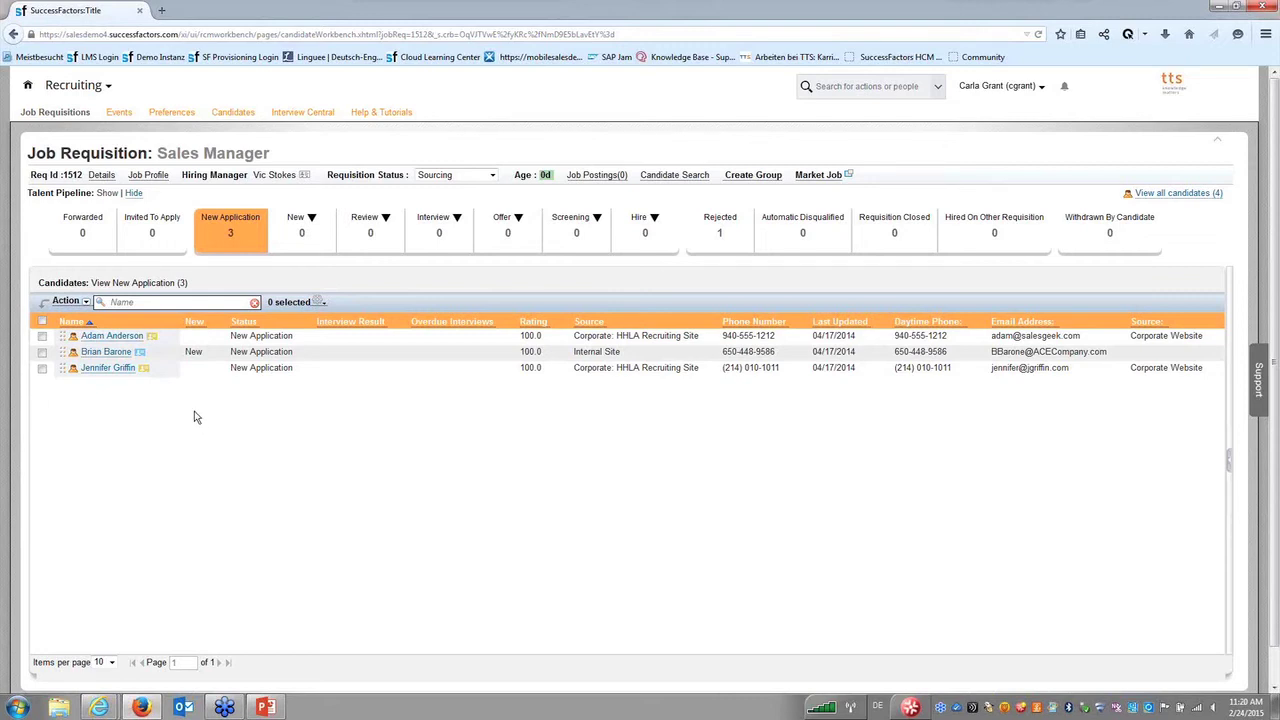
left_click(152, 340)
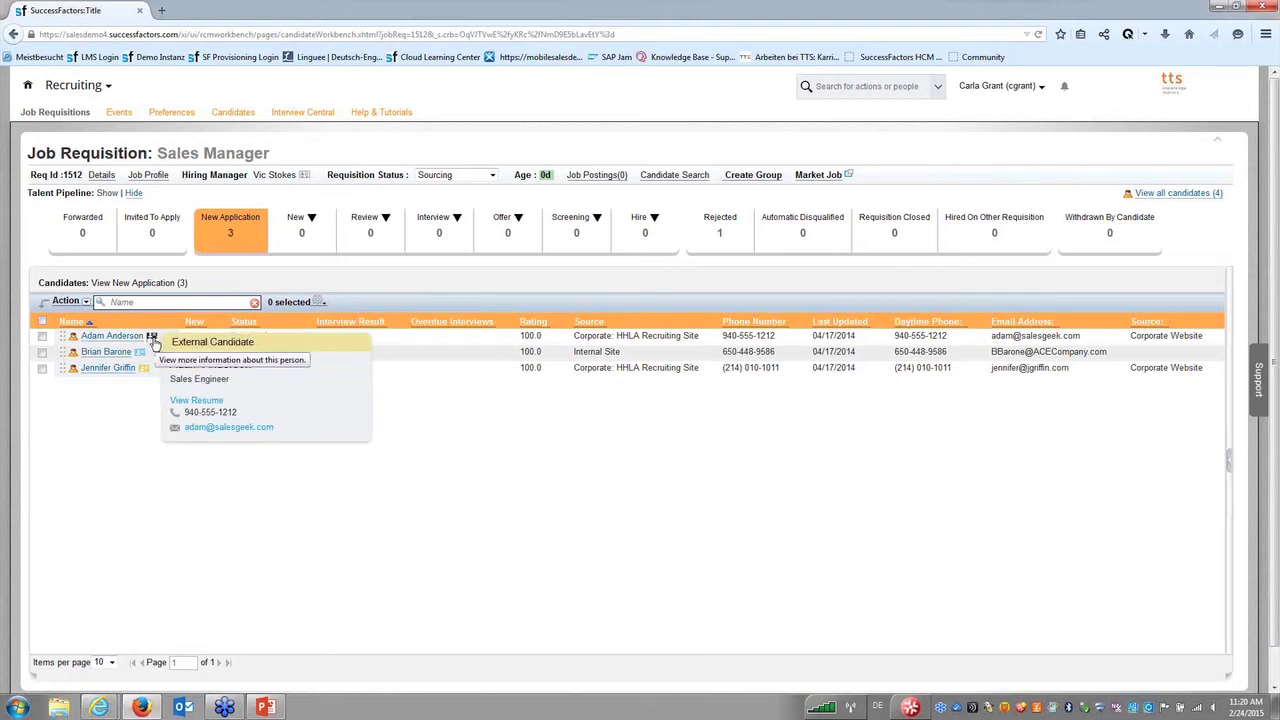
left_click(134, 338)
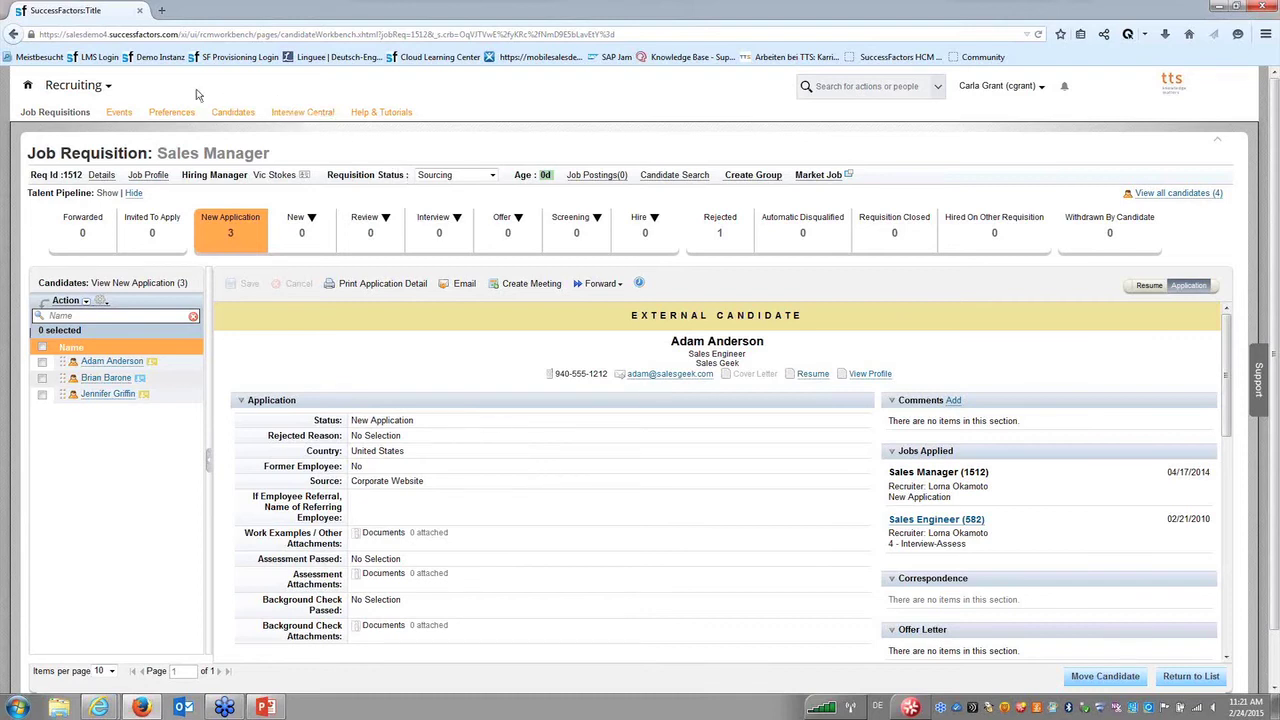
- Go to the Performance module and open the first performance evaluation form in the inbox
left_click(111, 90)
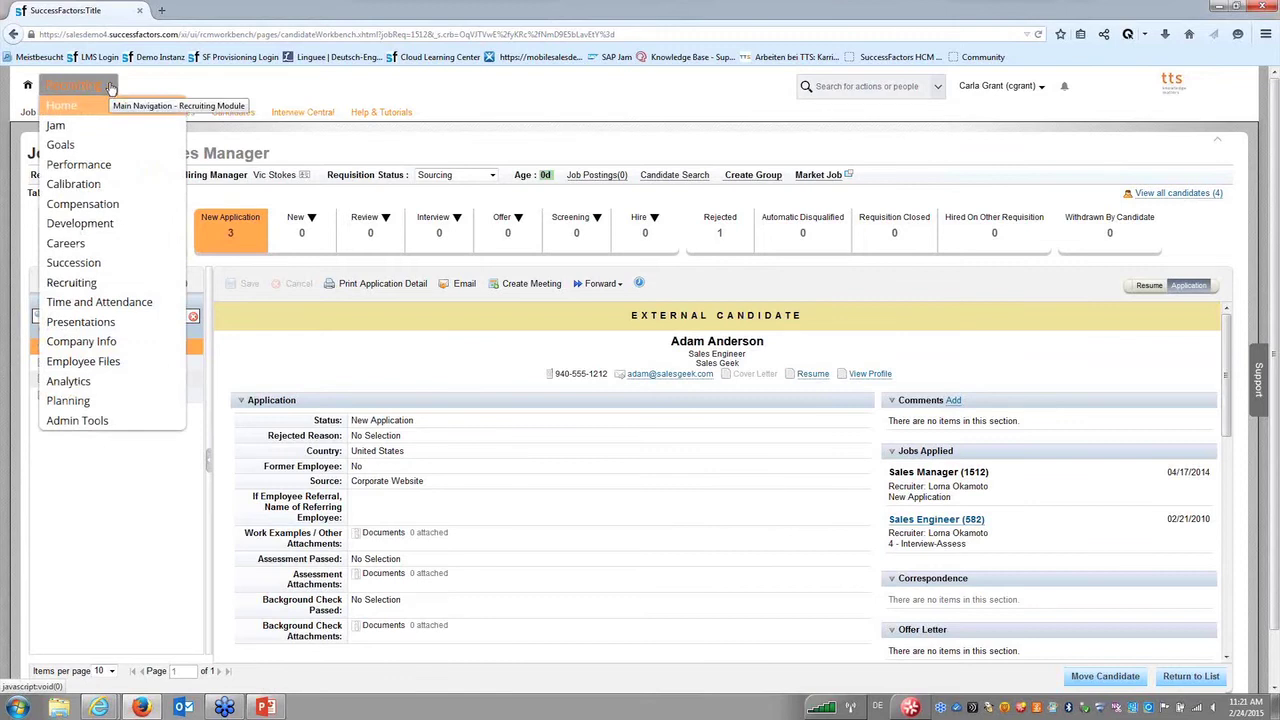
left_click(107, 172)
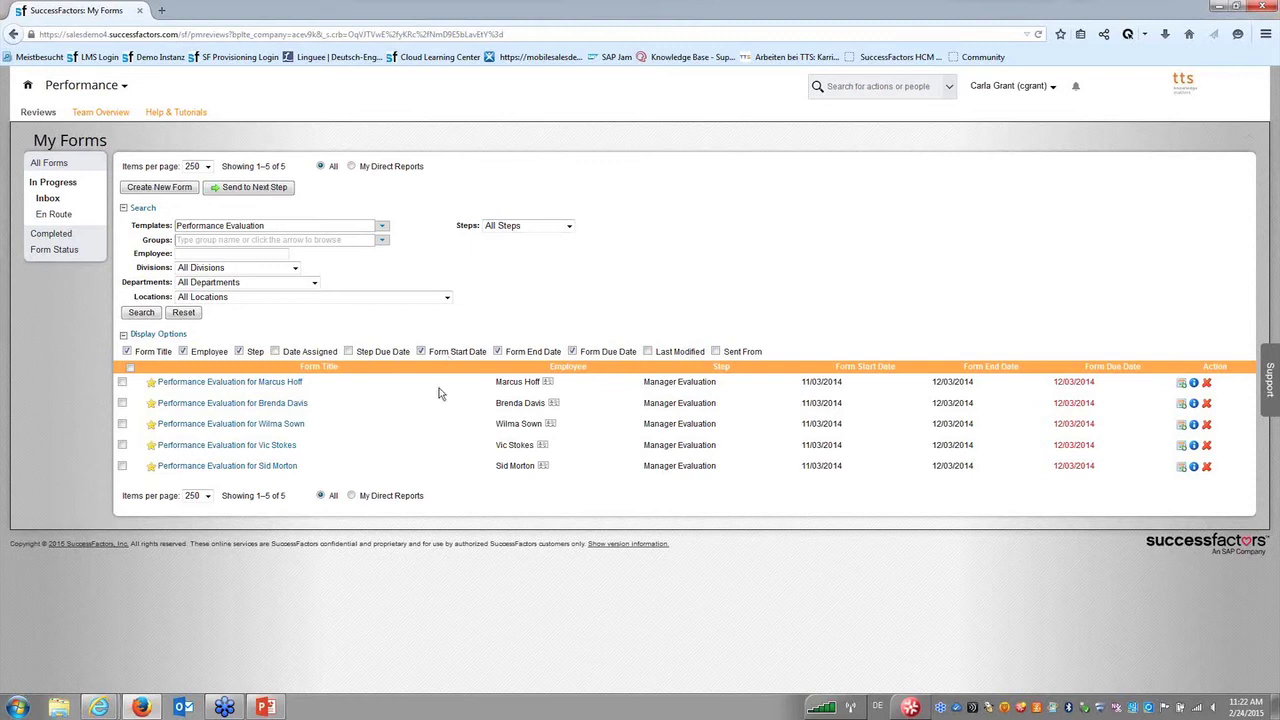
left_click(298, 384)
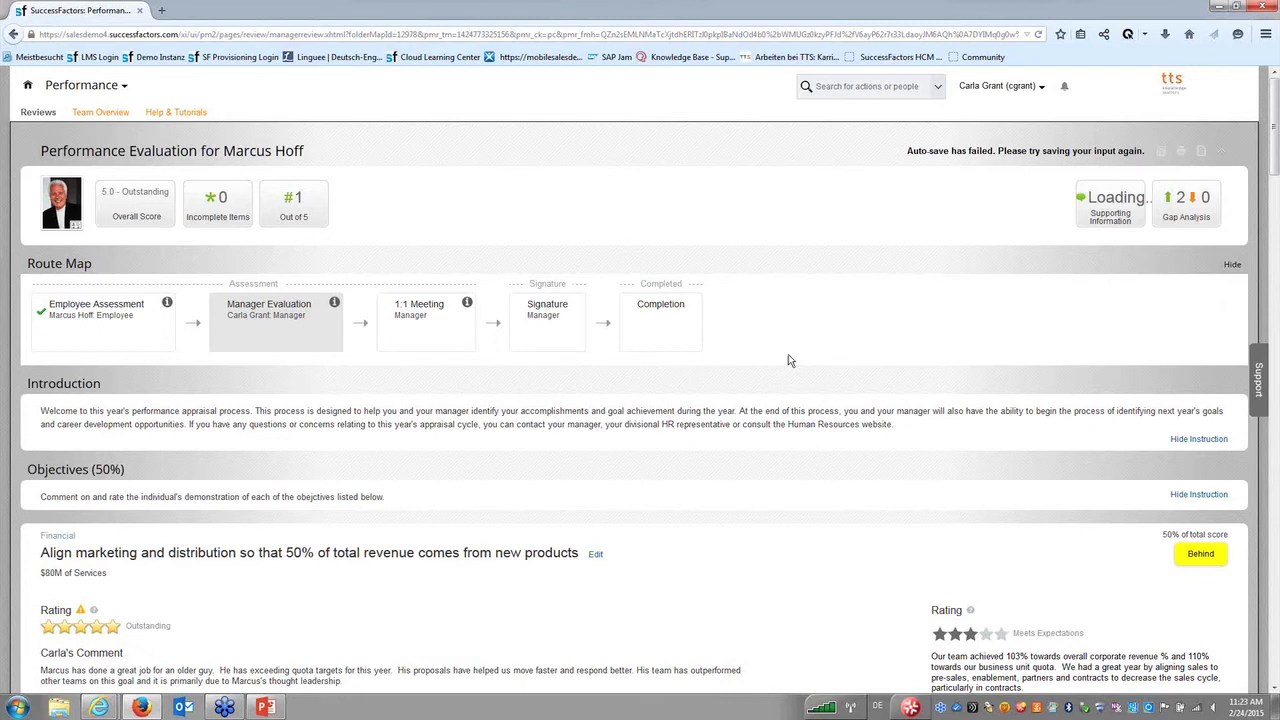
- Clear and reapply the manager ratings: Outstanding for the Financial objective and Exceeds Expectations for the Innovation and Learning objective
scroll(788, 360, "down", 1)
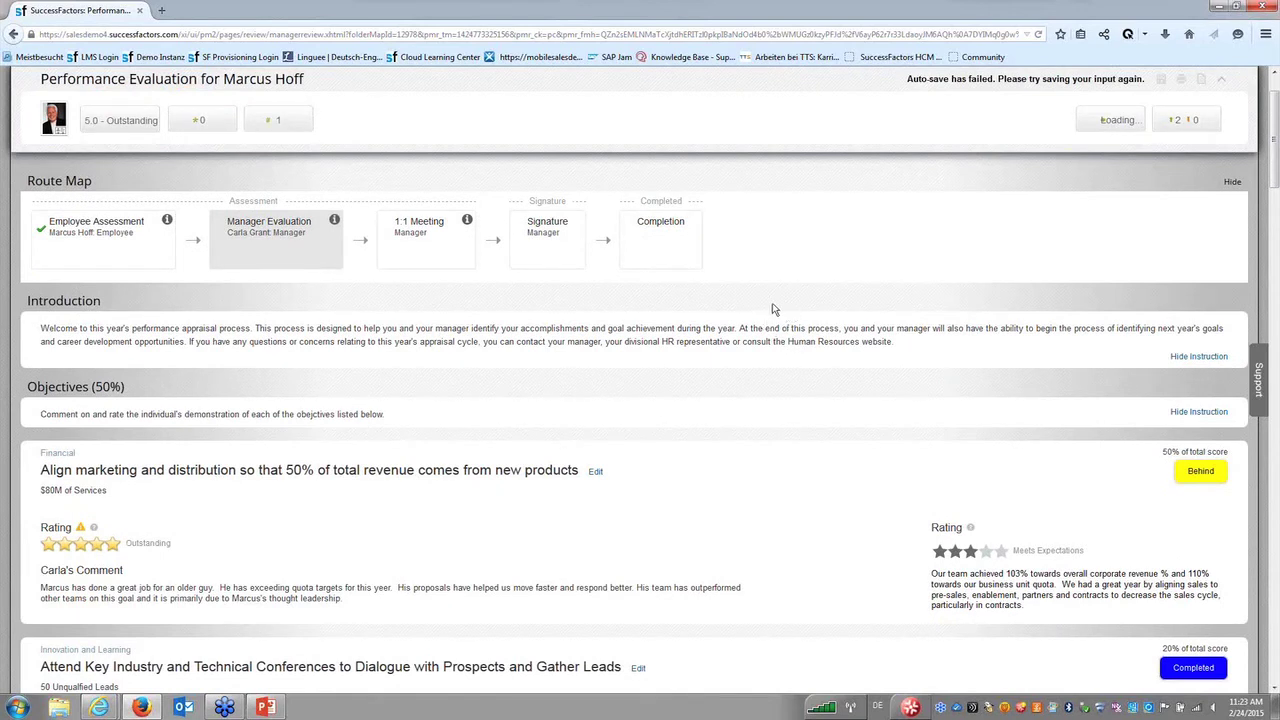
scroll(772, 397, "down", 1)
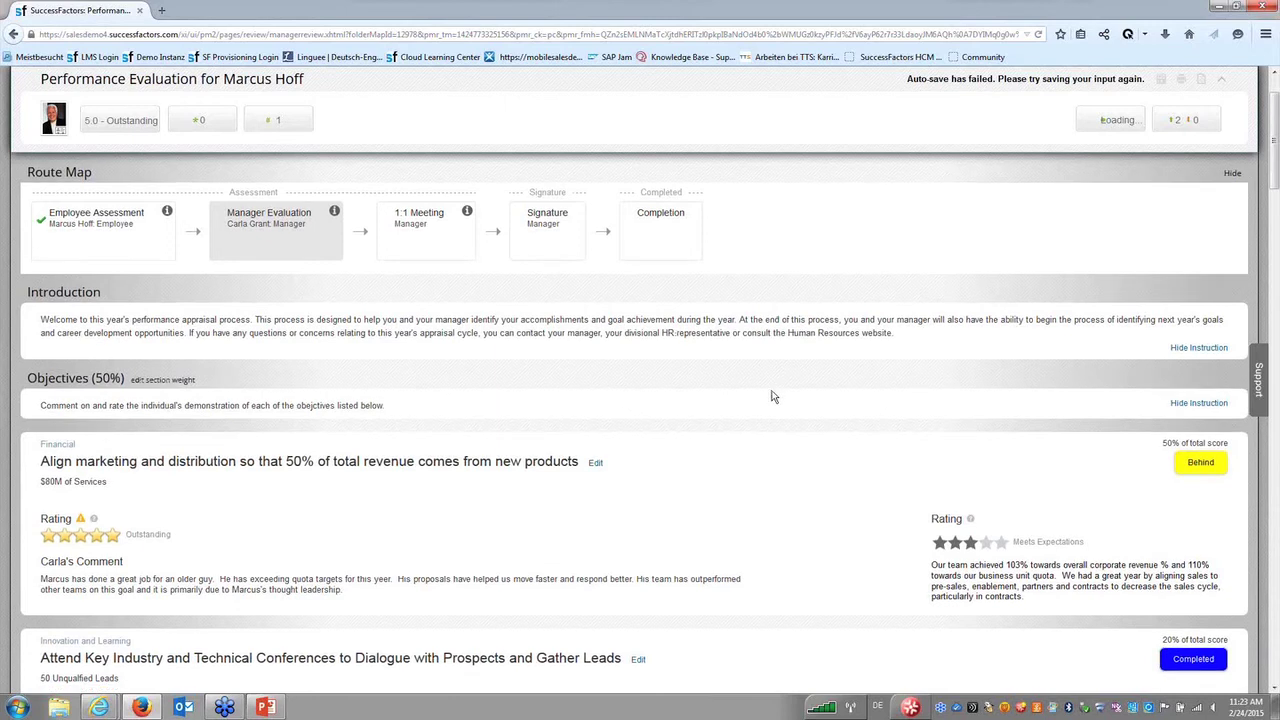
scroll(772, 397, "down", 1)
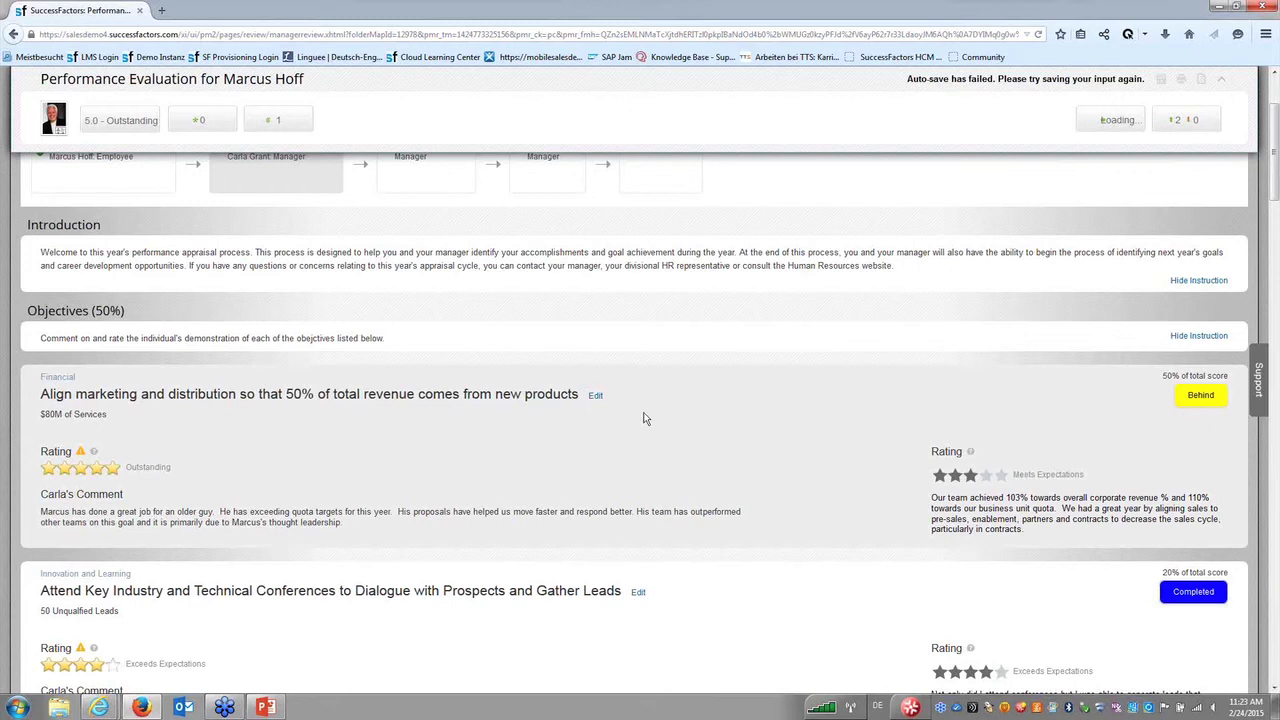
scroll(645, 418, "down", 1)
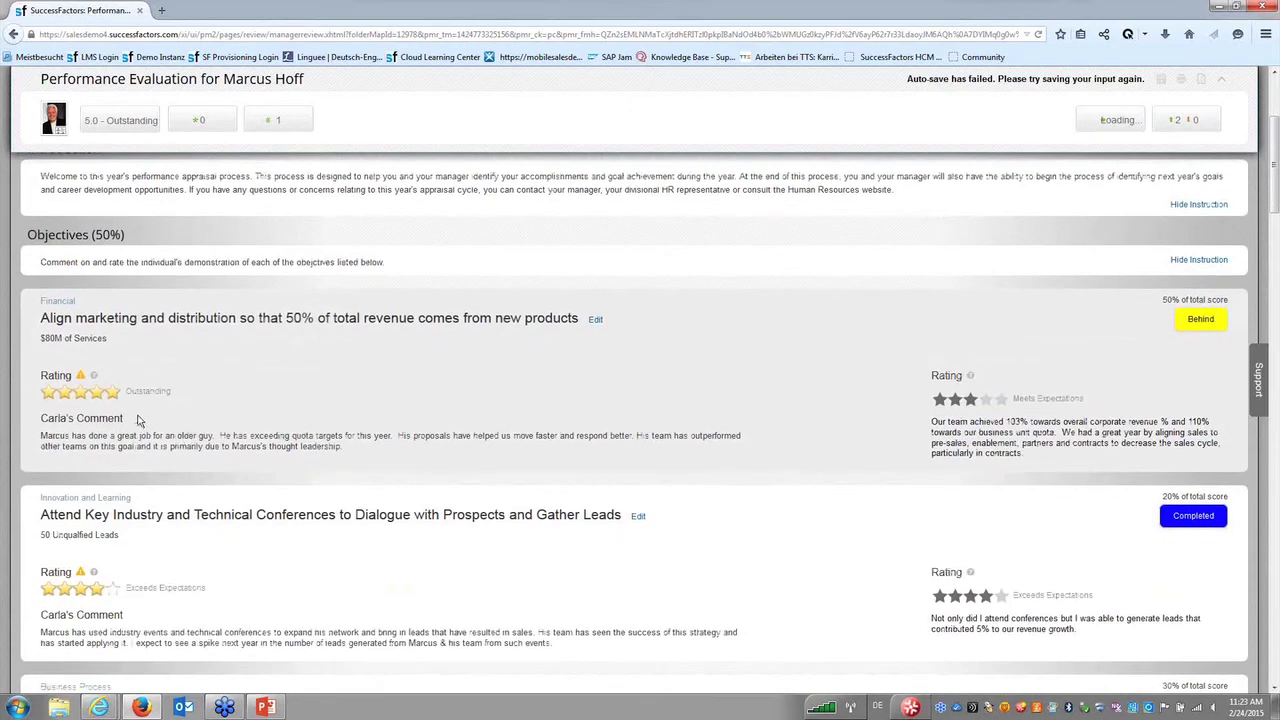
left_click(108, 399)
left_click(114, 393)
left_click(107, 400)
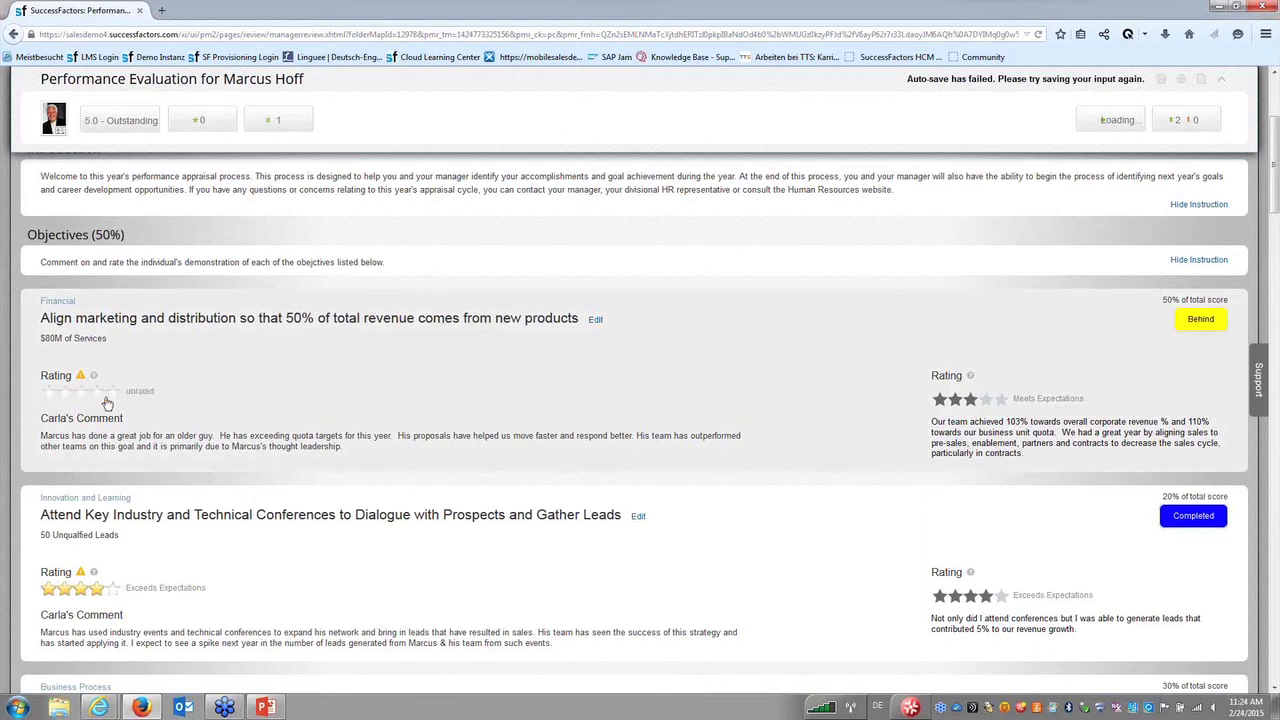
left_click(112, 391)
left_click(96, 596)
left_click(96, 590)
- Clear the manager rating of the Communication competency and set it back to Exceeds Expectations
scroll(368, 463, "down", 3)
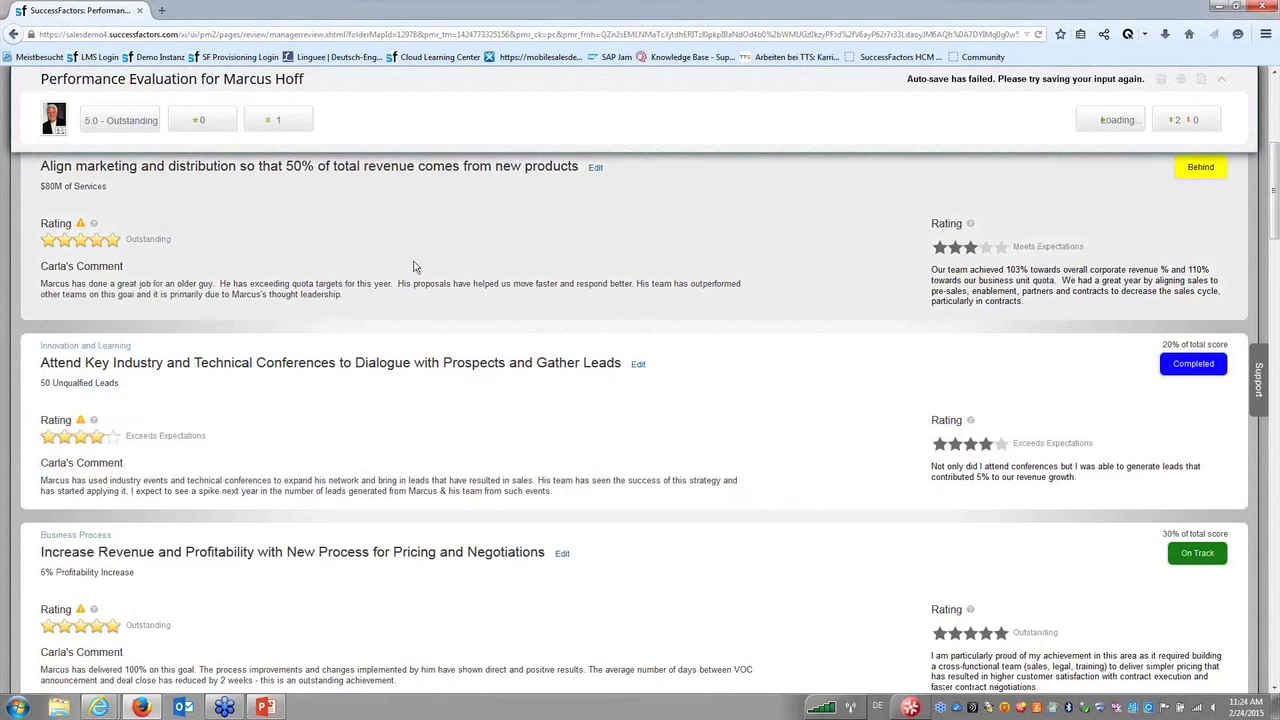
scroll(405, 269, "down", 1)
scroll(405, 269, "down", 5)
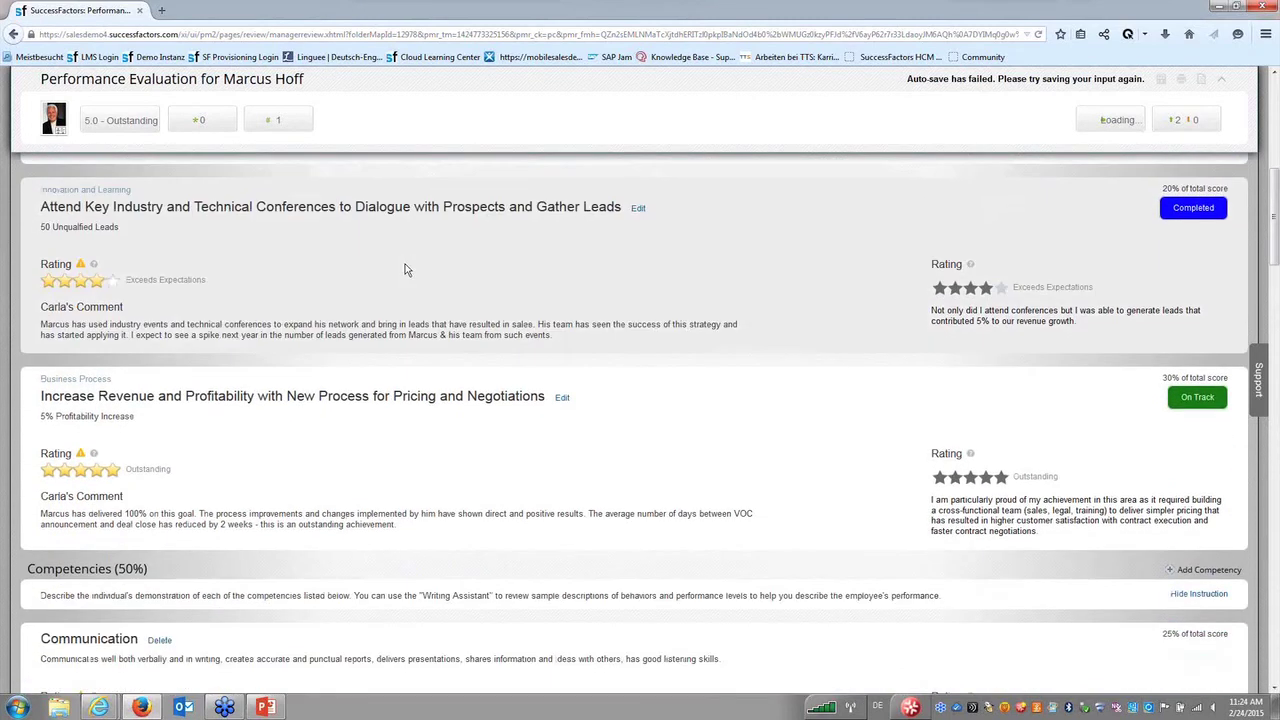
scroll(405, 269, "down", 1)
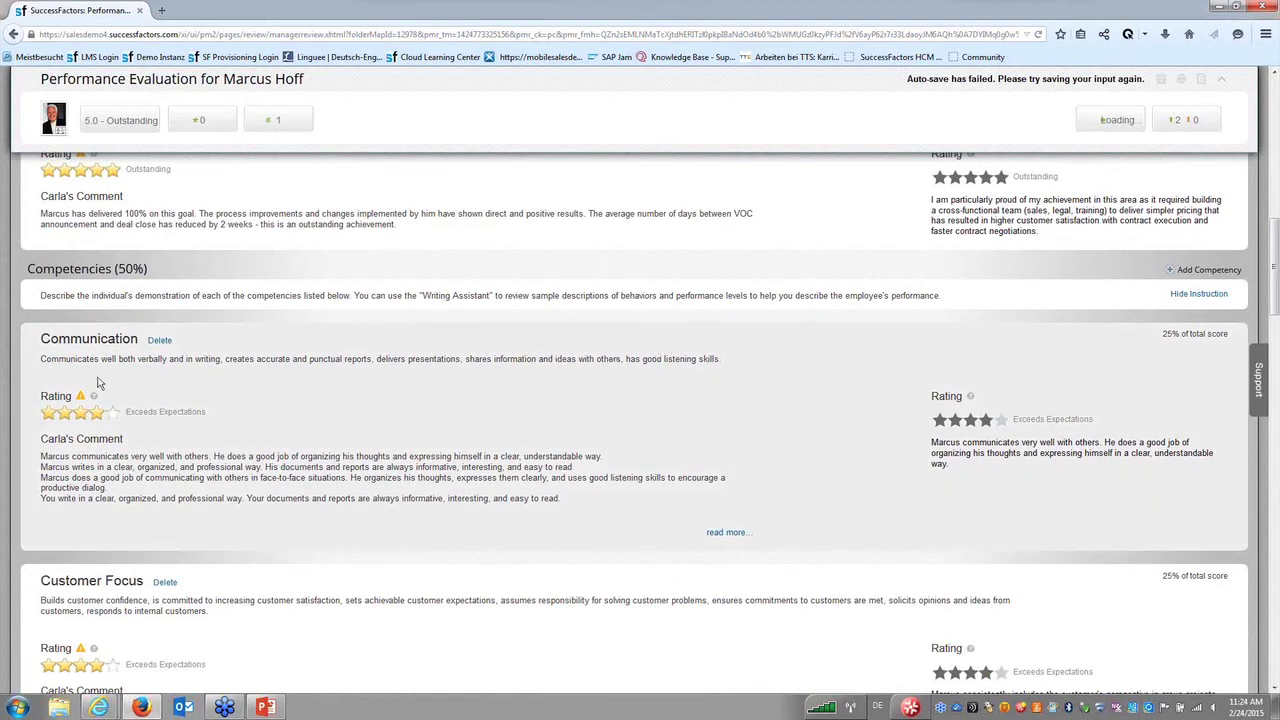
left_click(104, 413)
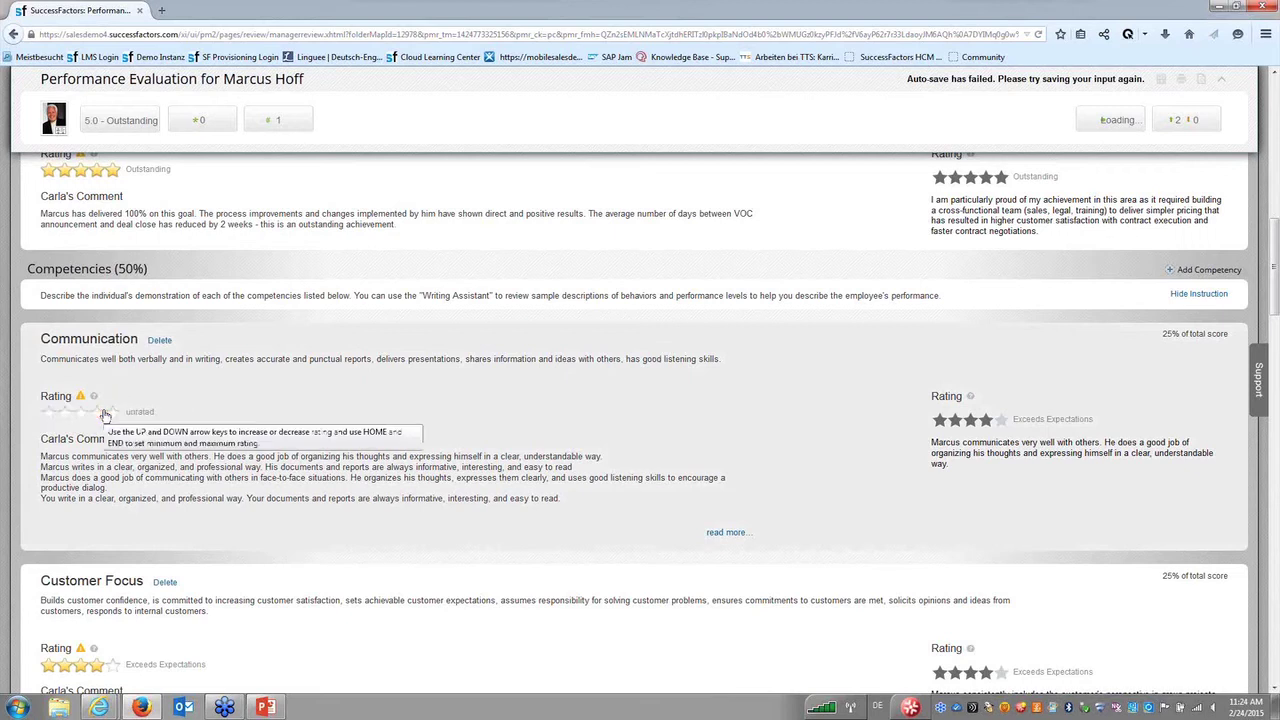
left_click(104, 413)
- Review the remaining competency ratings, the development plan goals and the overall performance summary through to the signature section
scroll(104, 413, "down", 5)
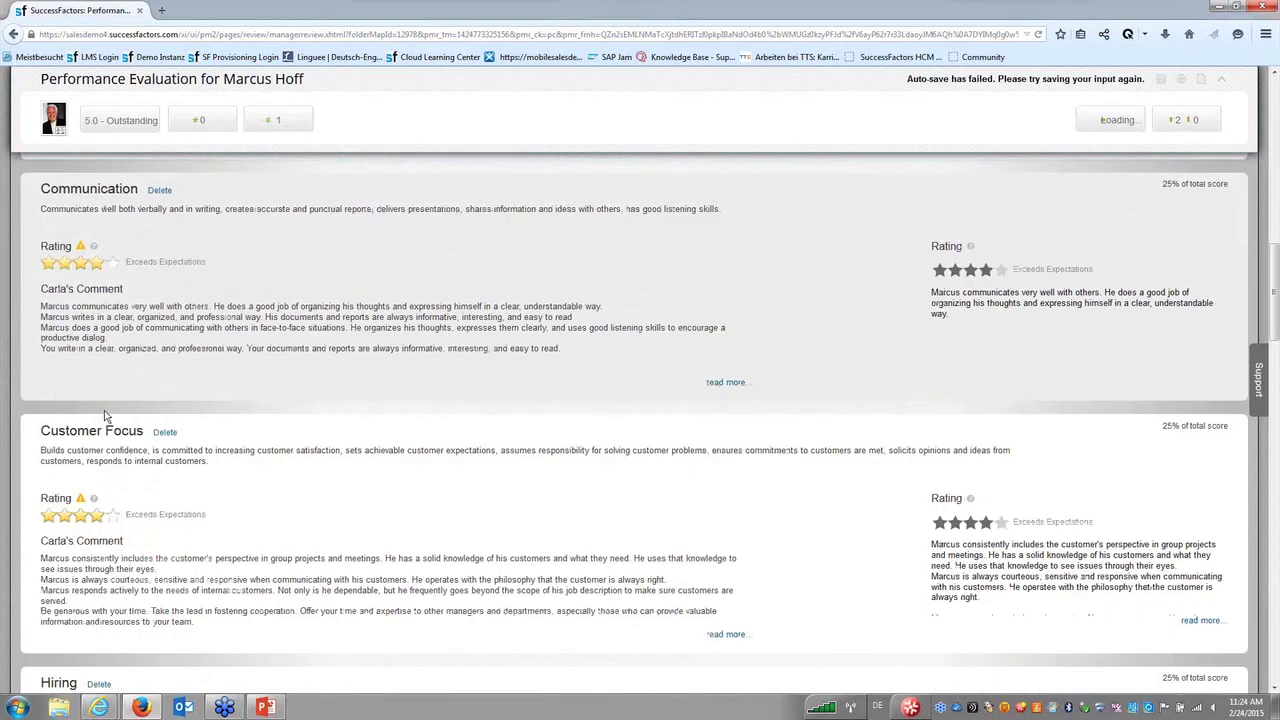
scroll(107, 416, "down", 8)
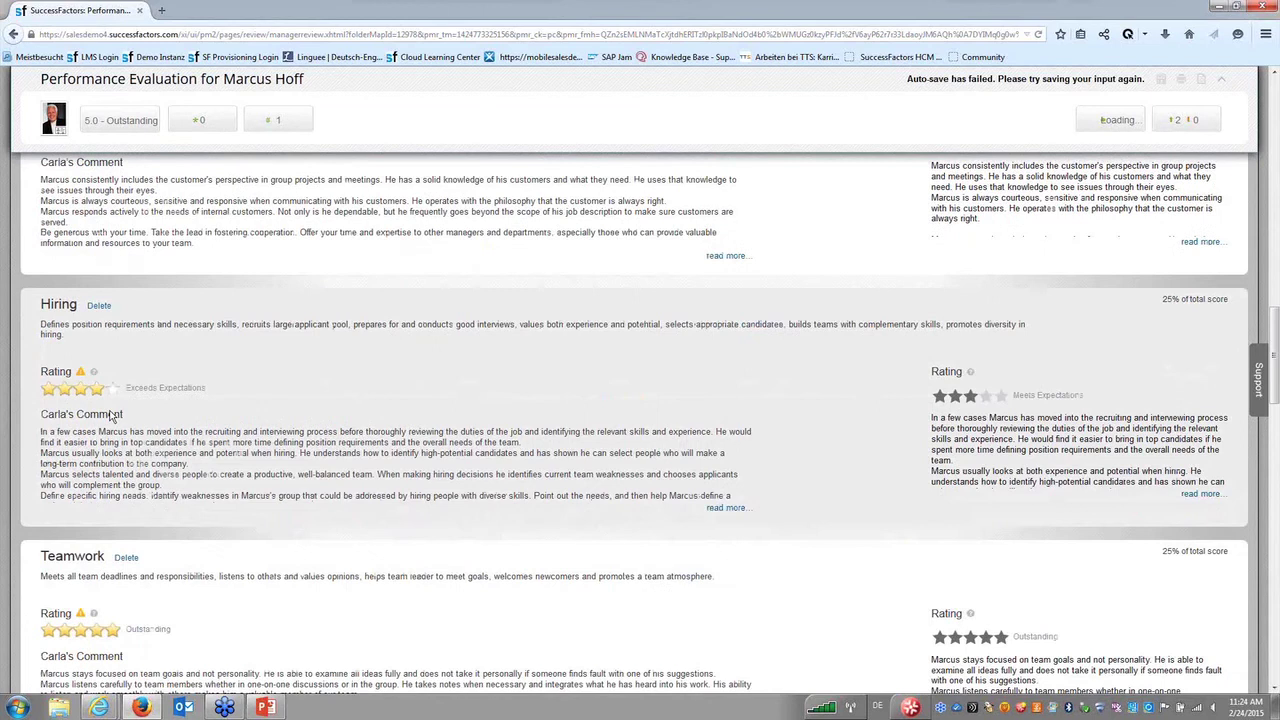
scroll(99, 344, "down", 2)
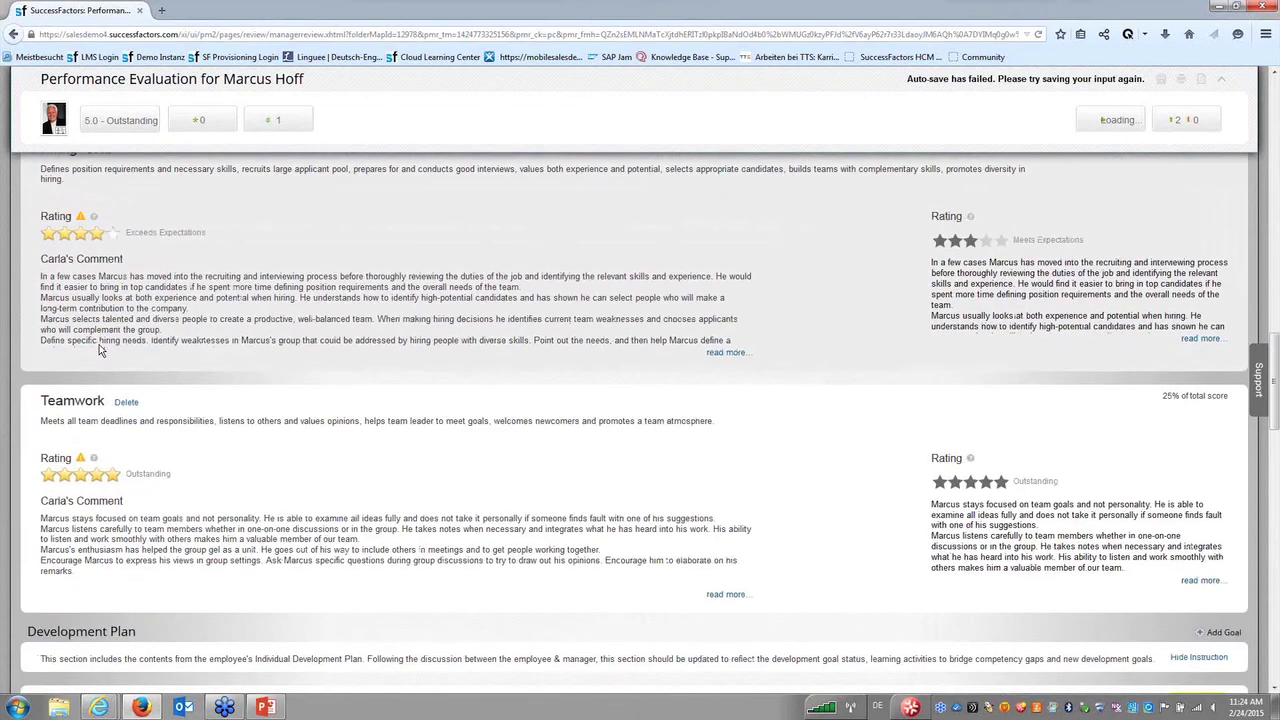
scroll(99, 344, "down", 6)
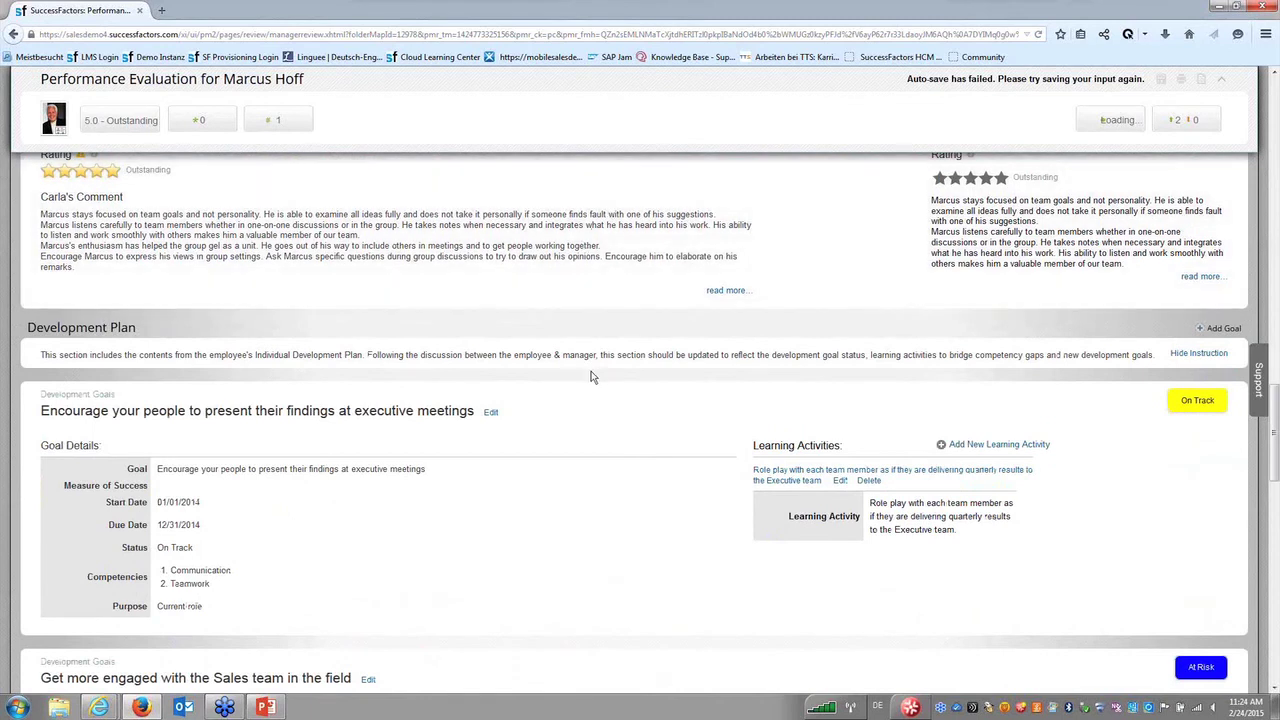
scroll(611, 392, "down", 2)
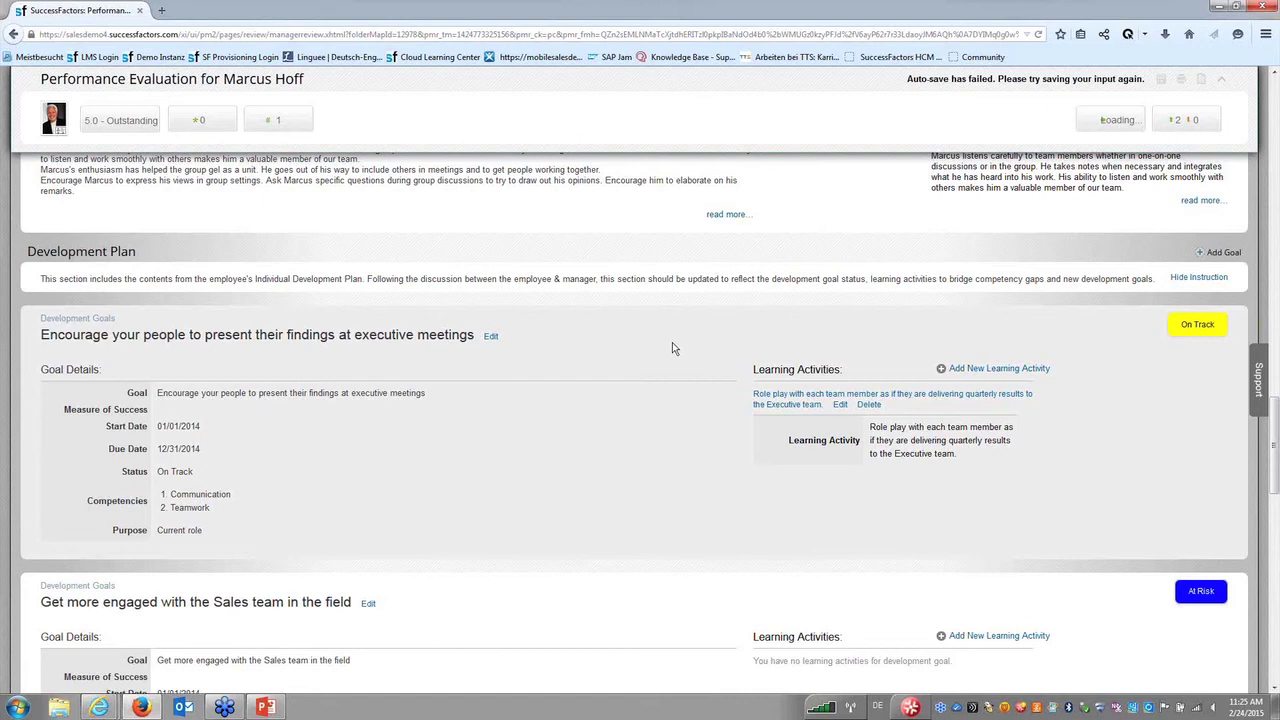
scroll(544, 369, "down", 3)
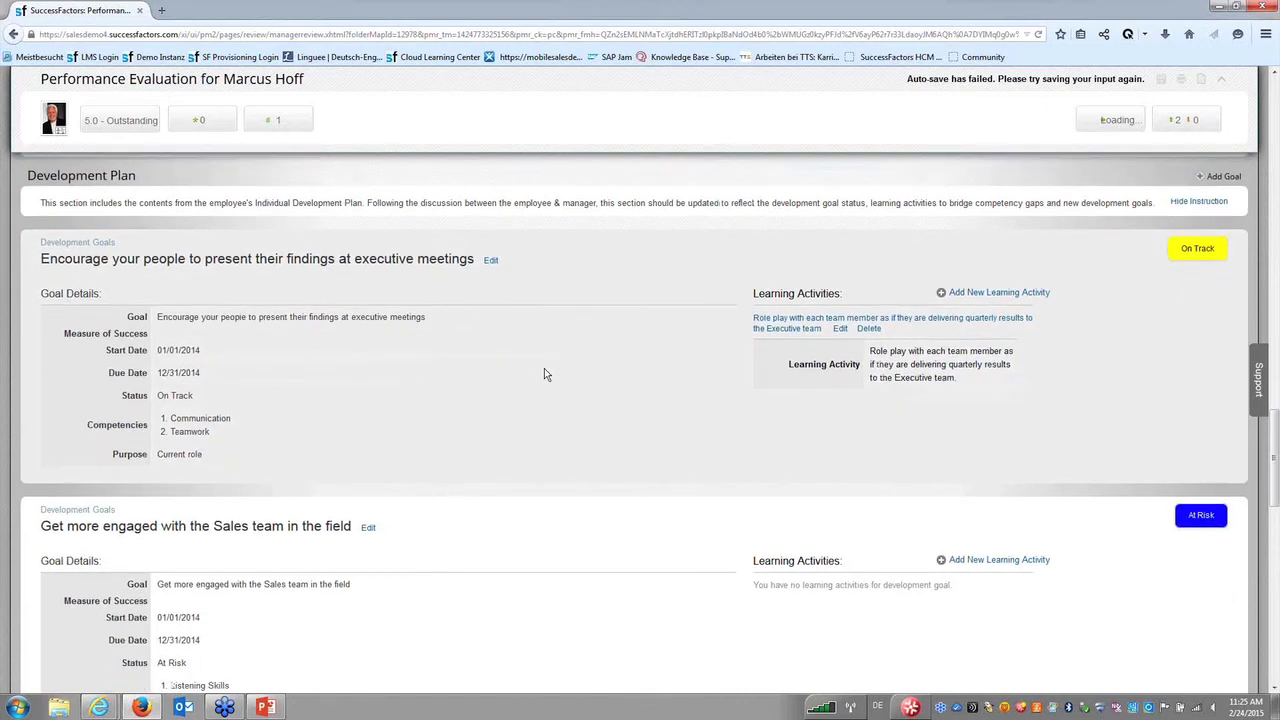
scroll(544, 374, "down", 5)
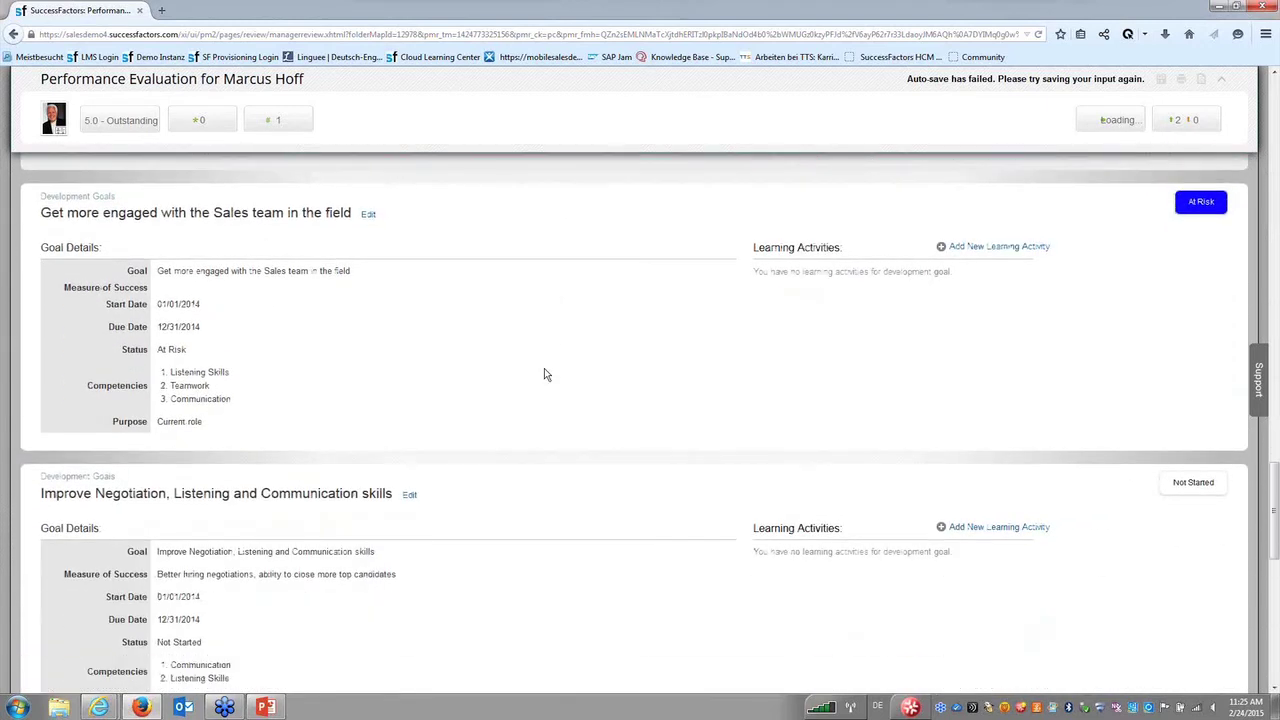
scroll(544, 374, "down", 3)
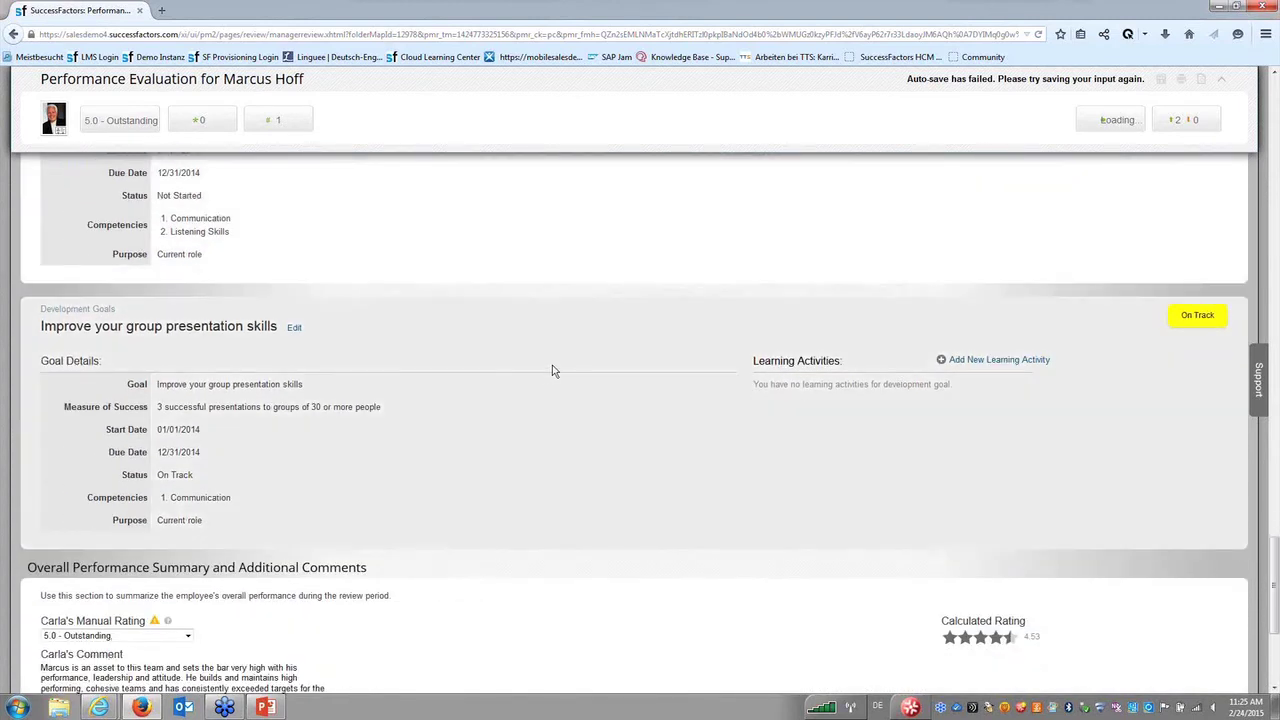
scroll(552, 370, "down", 4)
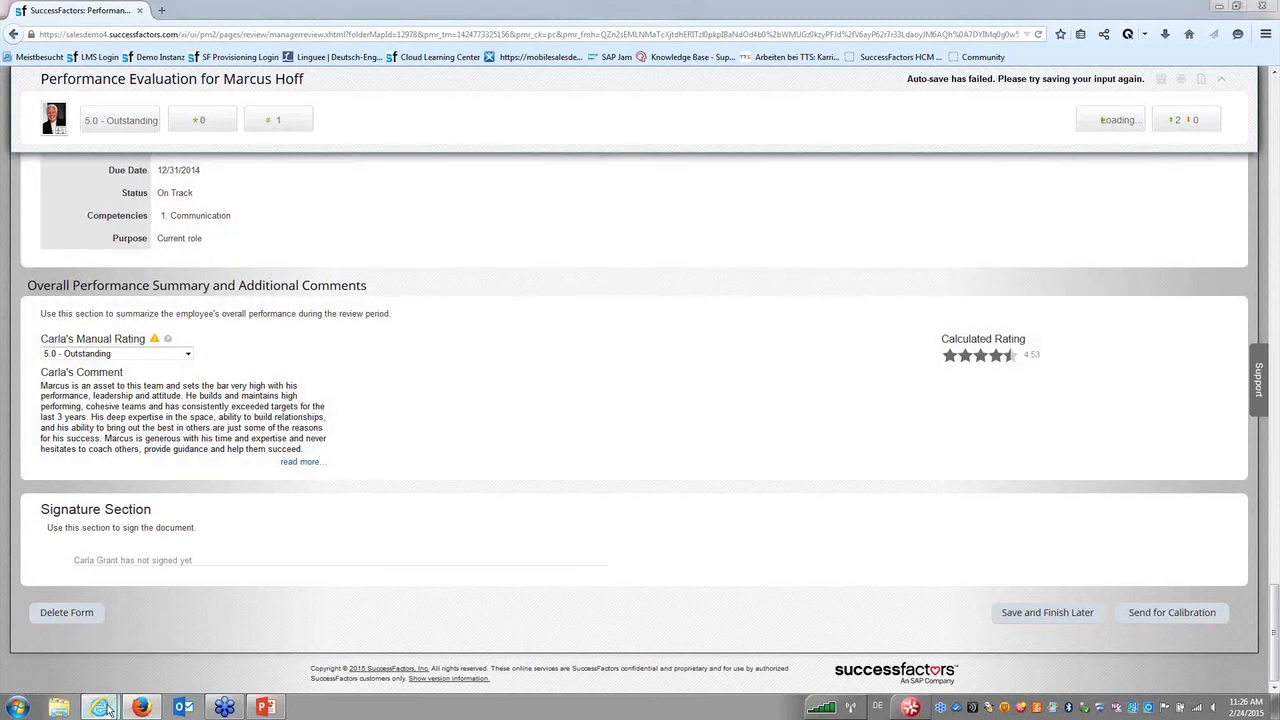
- Switch to the SuccessFactors session in Internet Explorer and open the Learning module
mouse_move(100, 705)
left_click(266, 646)
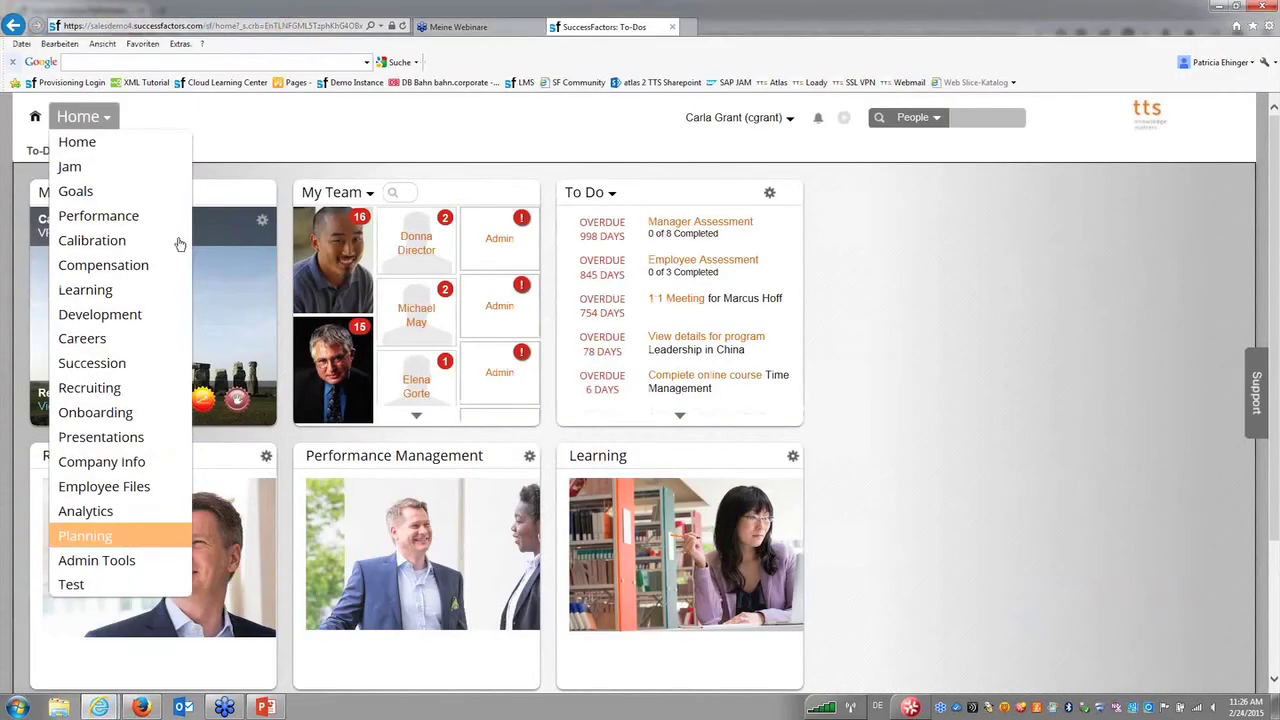
left_click(910, 236)
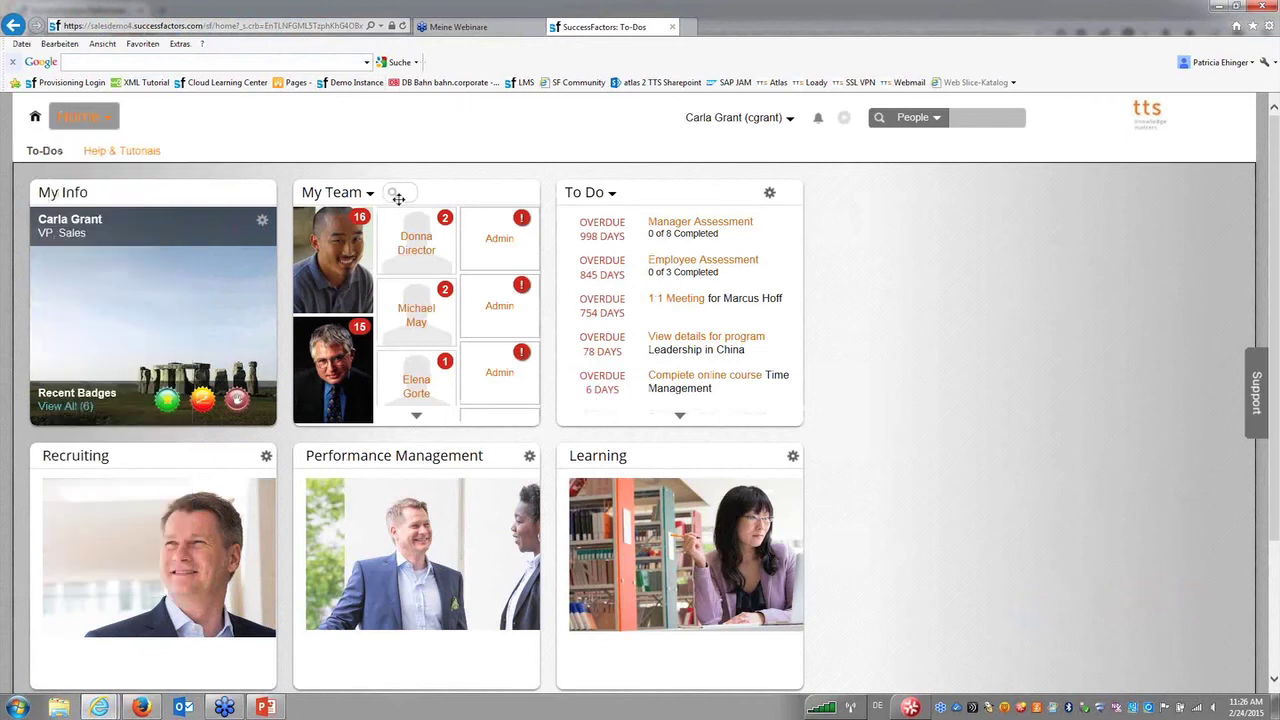
left_click(112, 125)
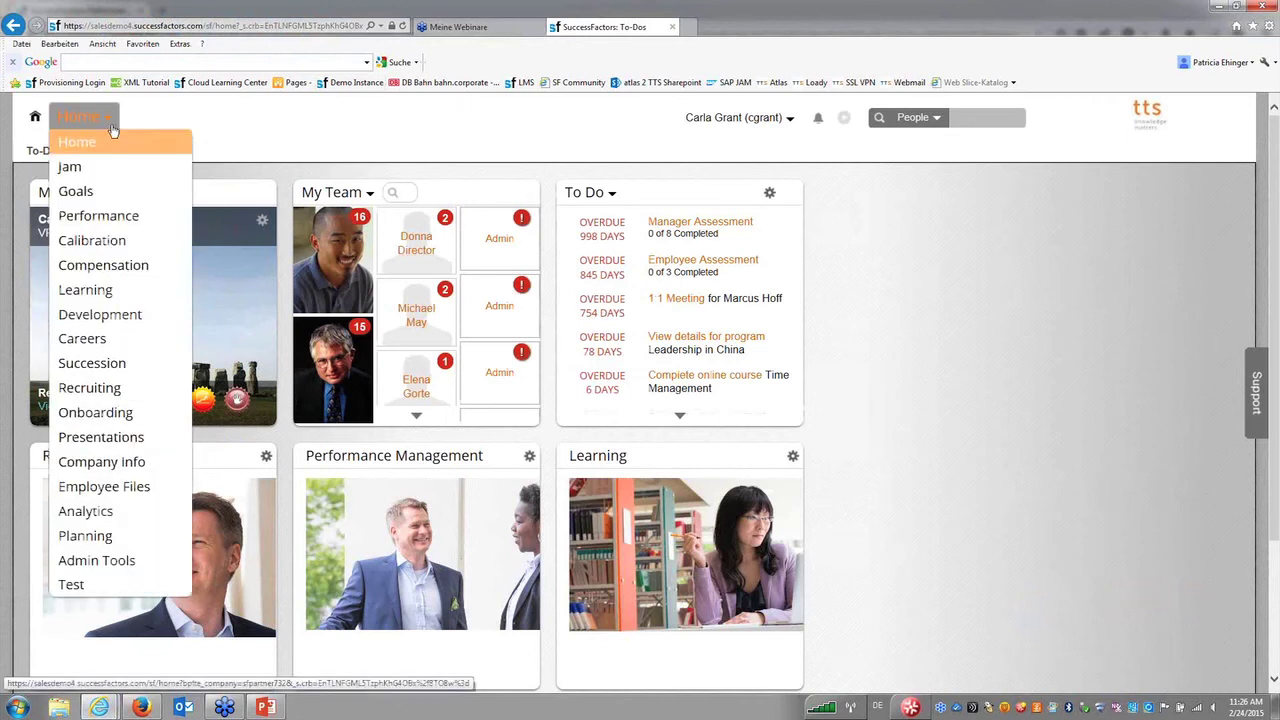
left_click(129, 289)
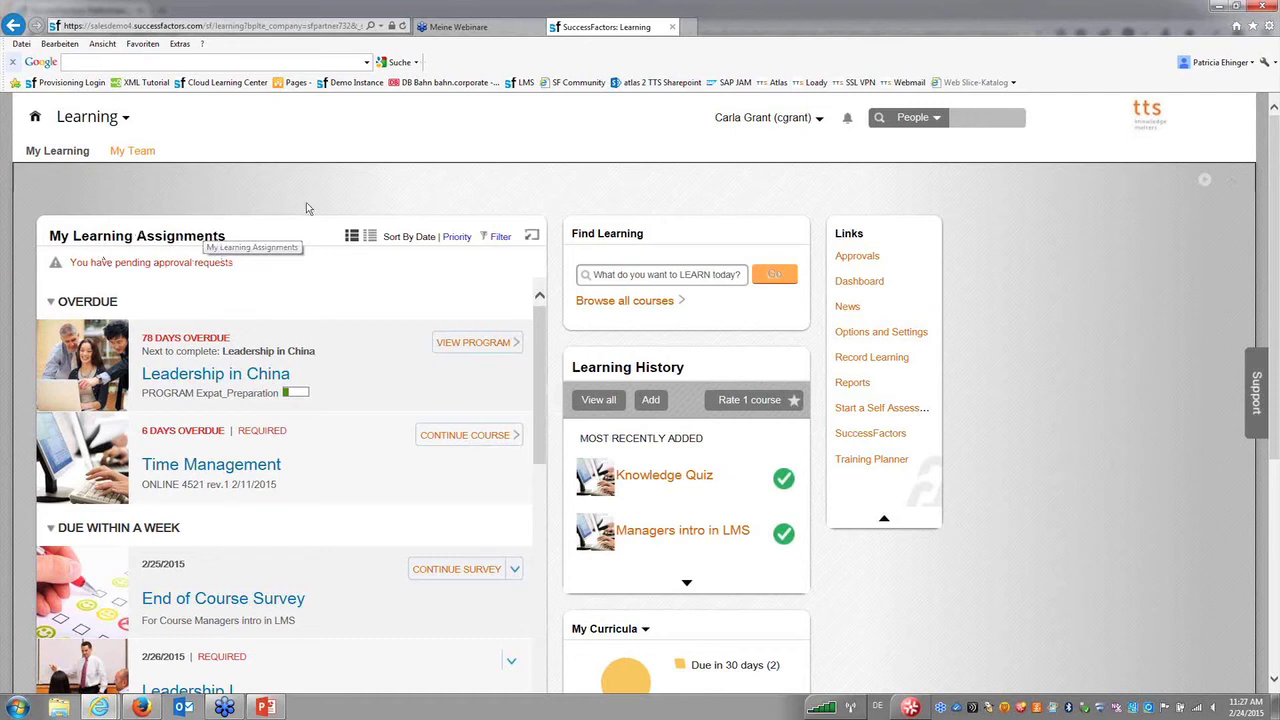
- Look through the full list of personal learning assignments and open the learning plans of the team
scroll(312, 191, "down", 1)
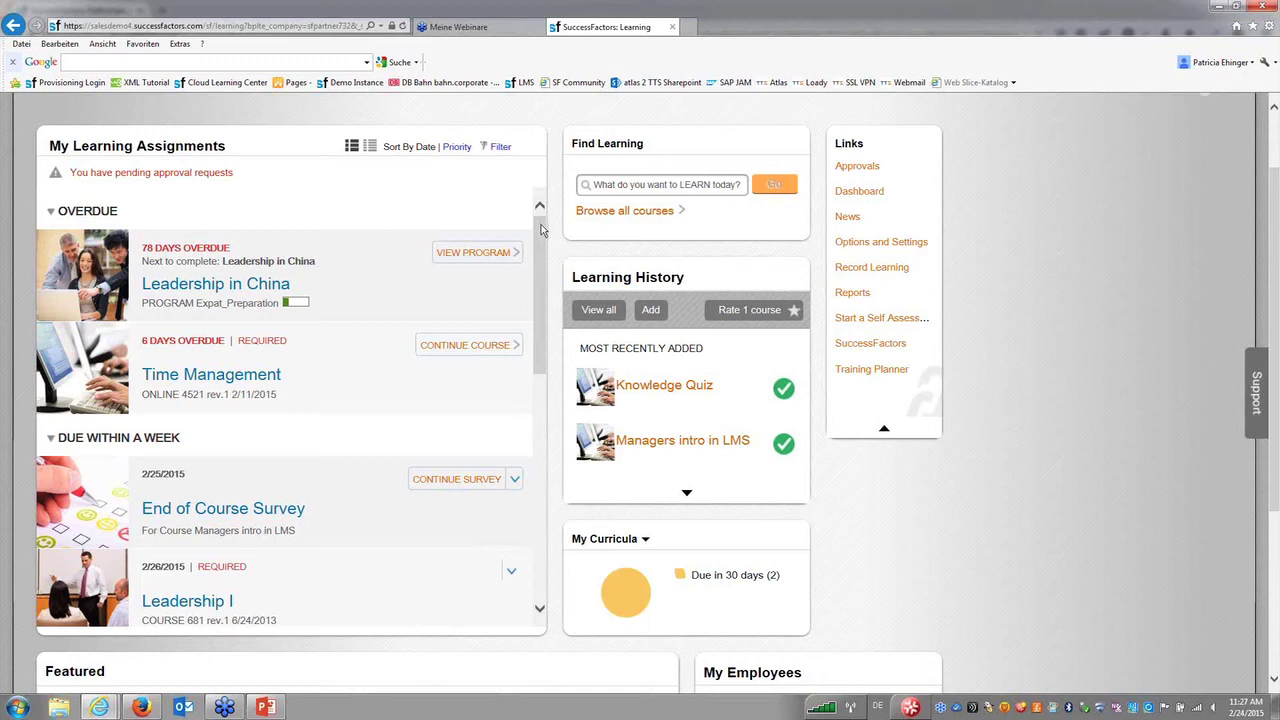
left_click_drag(541, 235, 572, 467)
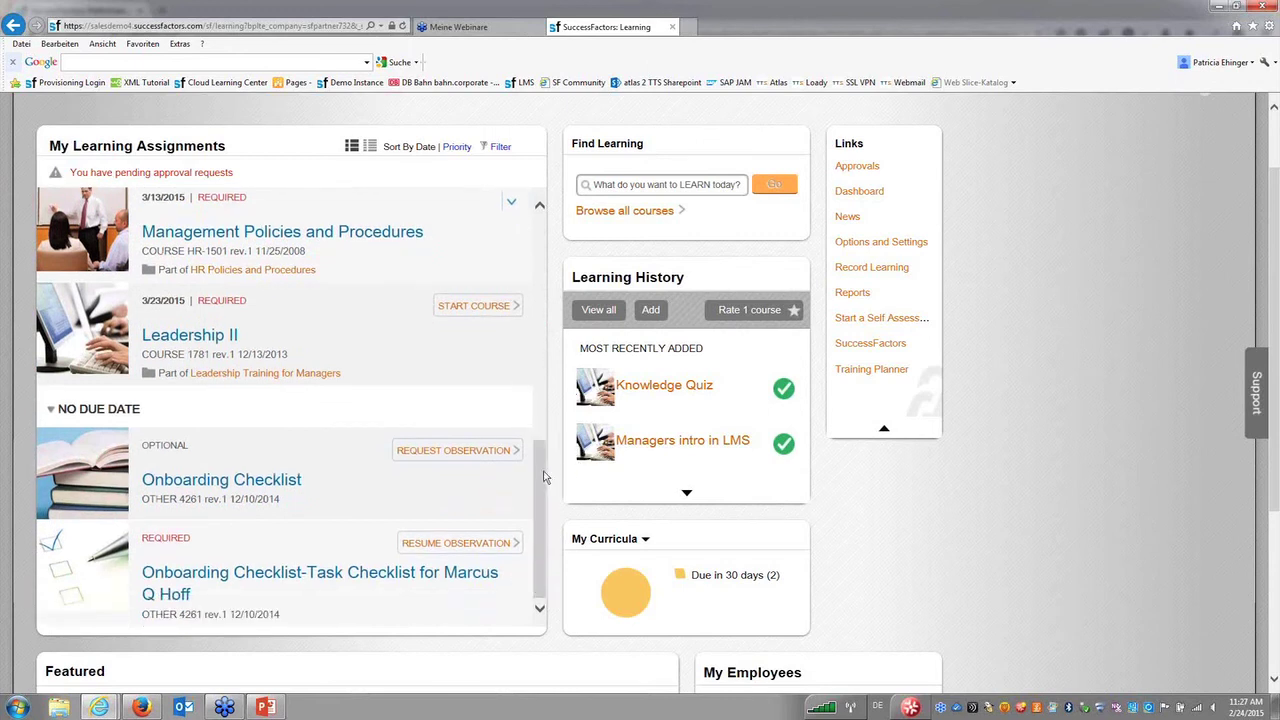
left_click_drag(540, 474, 545, 245)
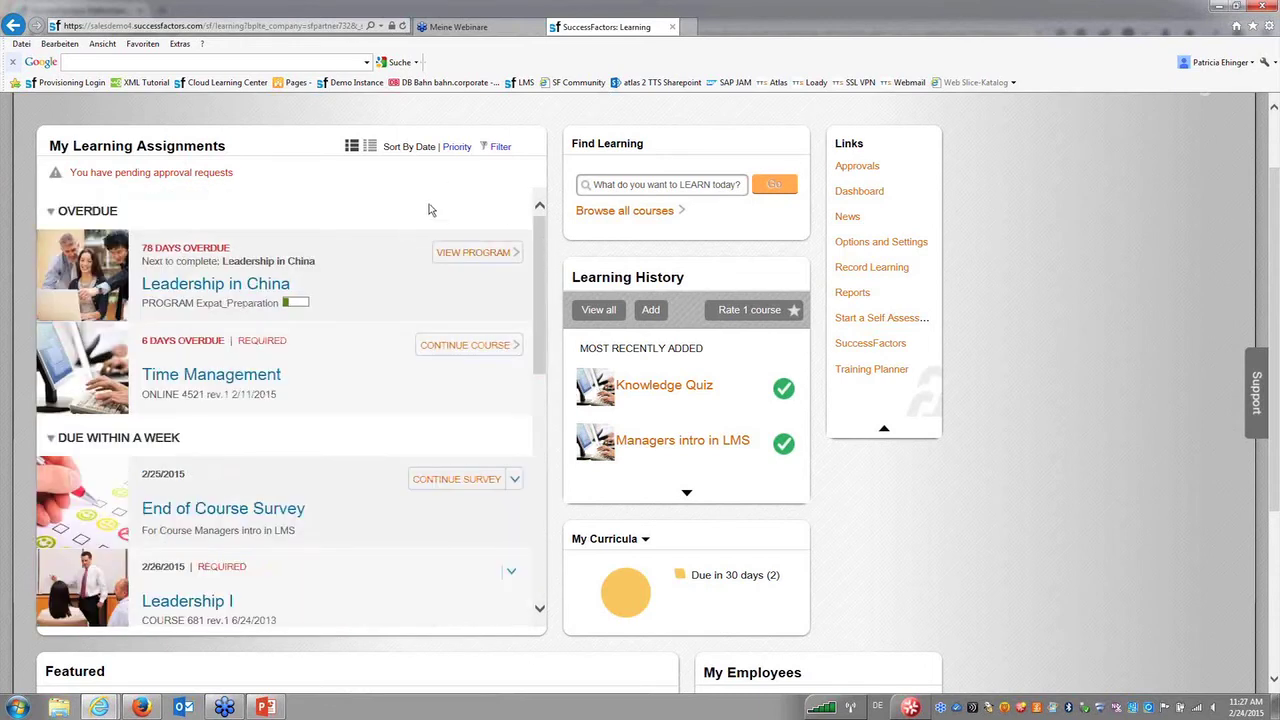
mouse_move(391, 280)
scroll(535, 195, "up", 1)
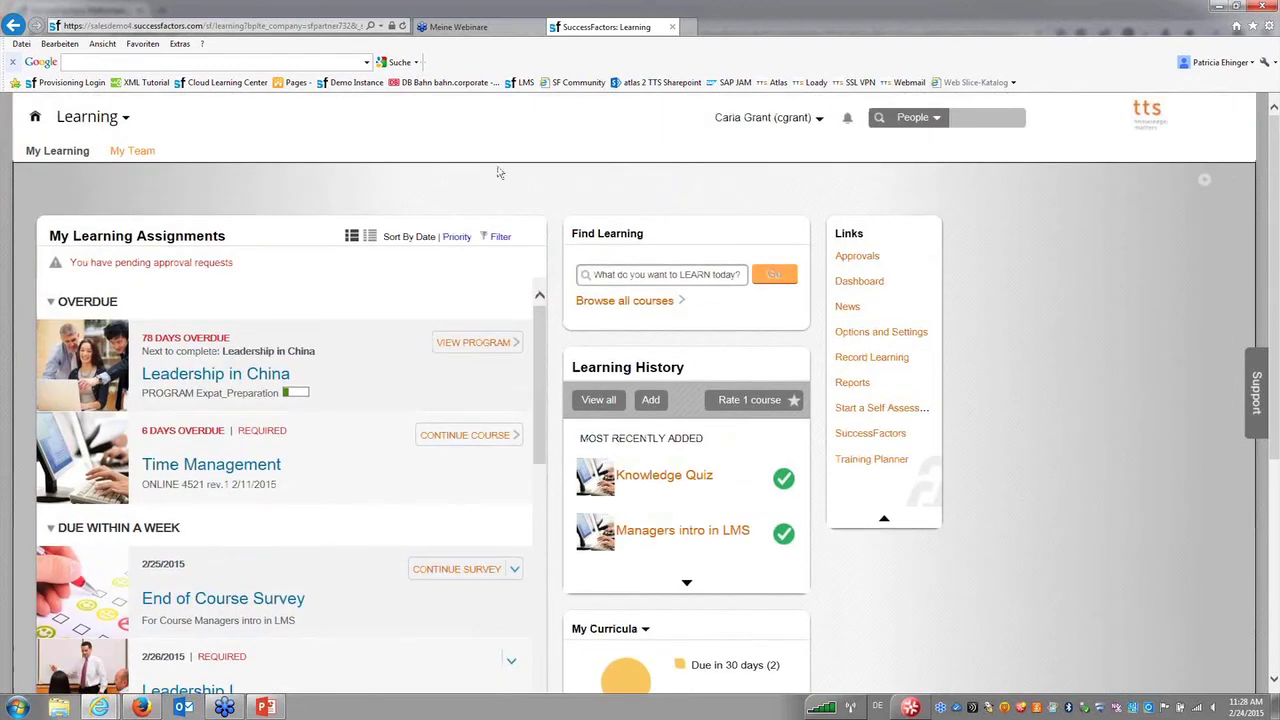
left_click(149, 157)
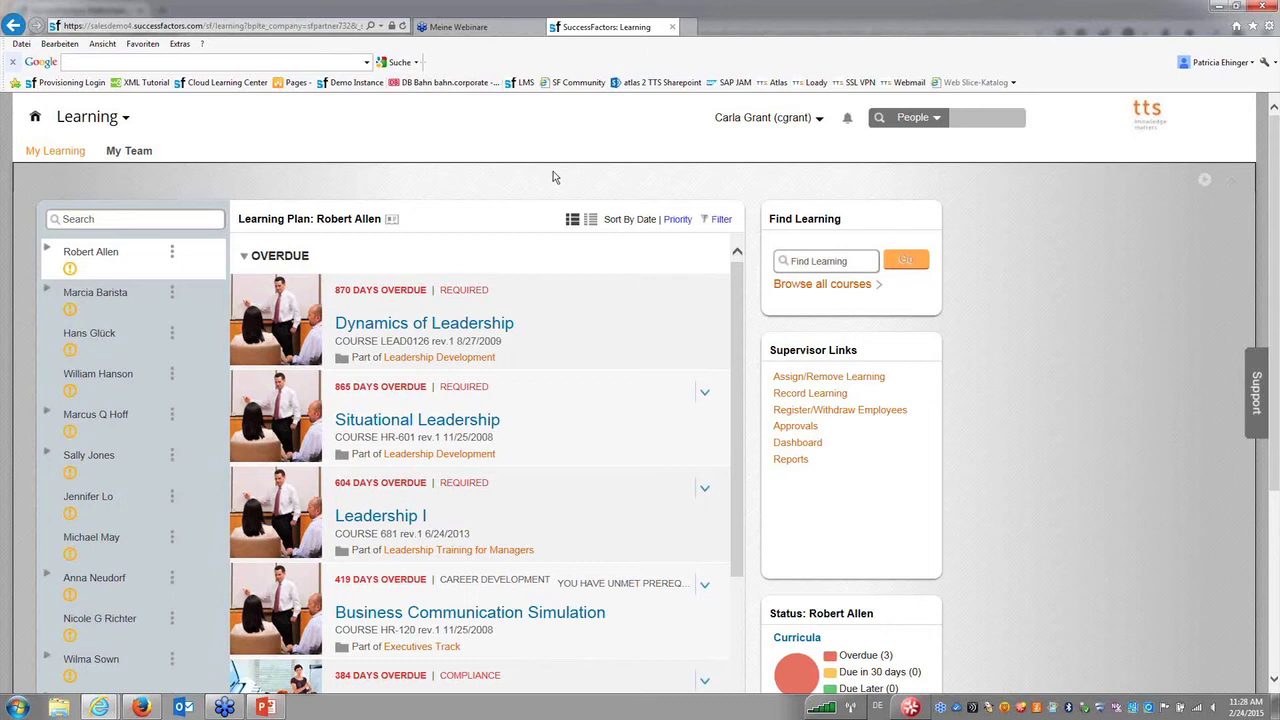
mouse_move(557, 312)
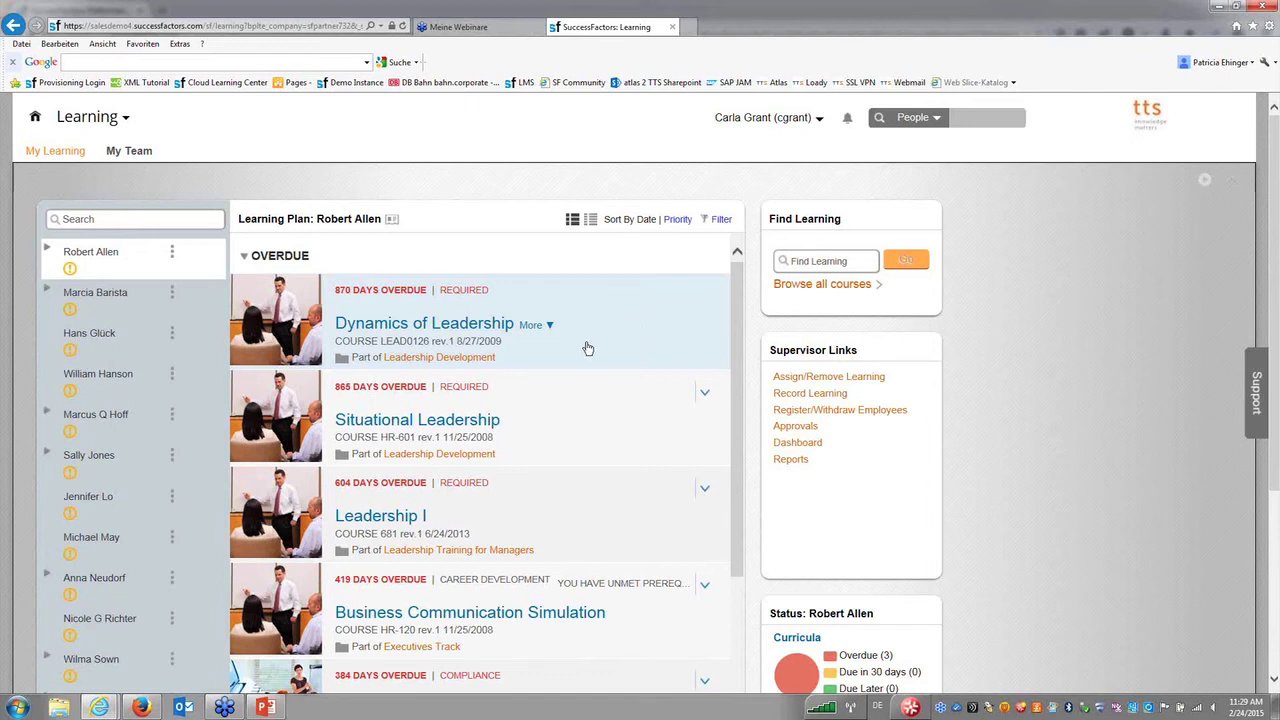
- Switch to PowerPoint and start the slide show from slide 15, the Wrap Up slide
left_click(266, 708)
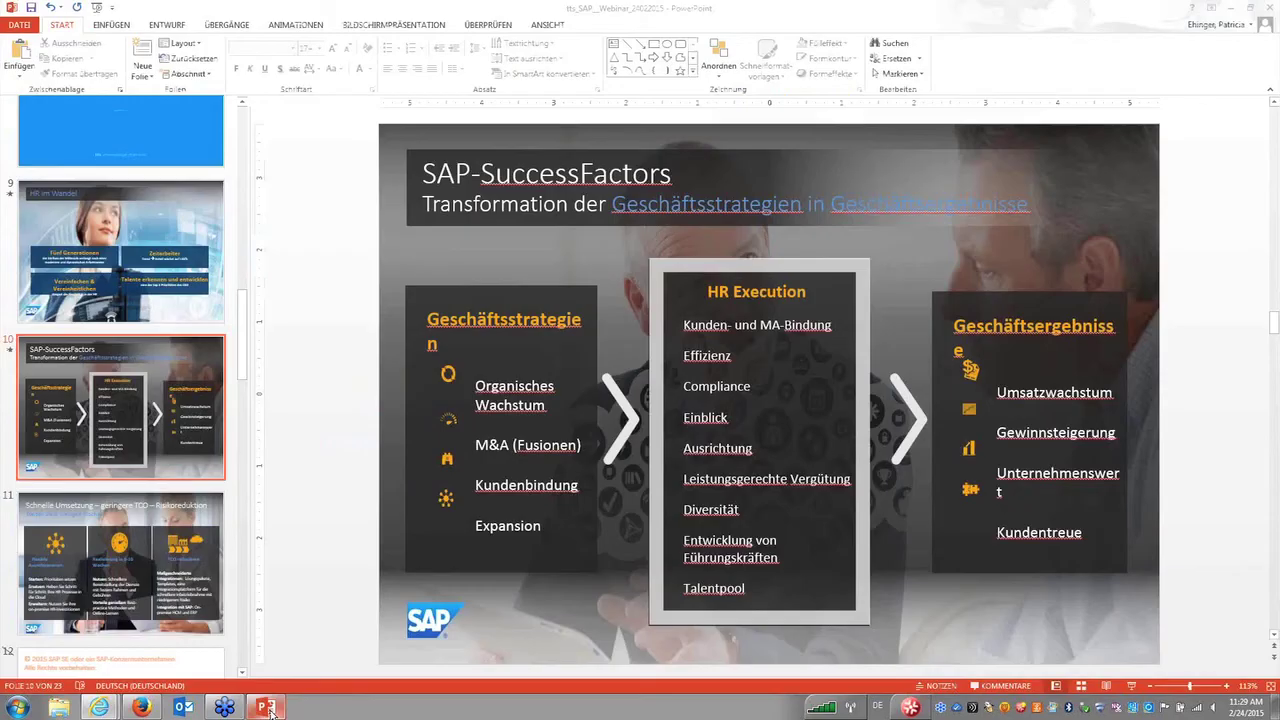
scroll(185, 455, "down", 10)
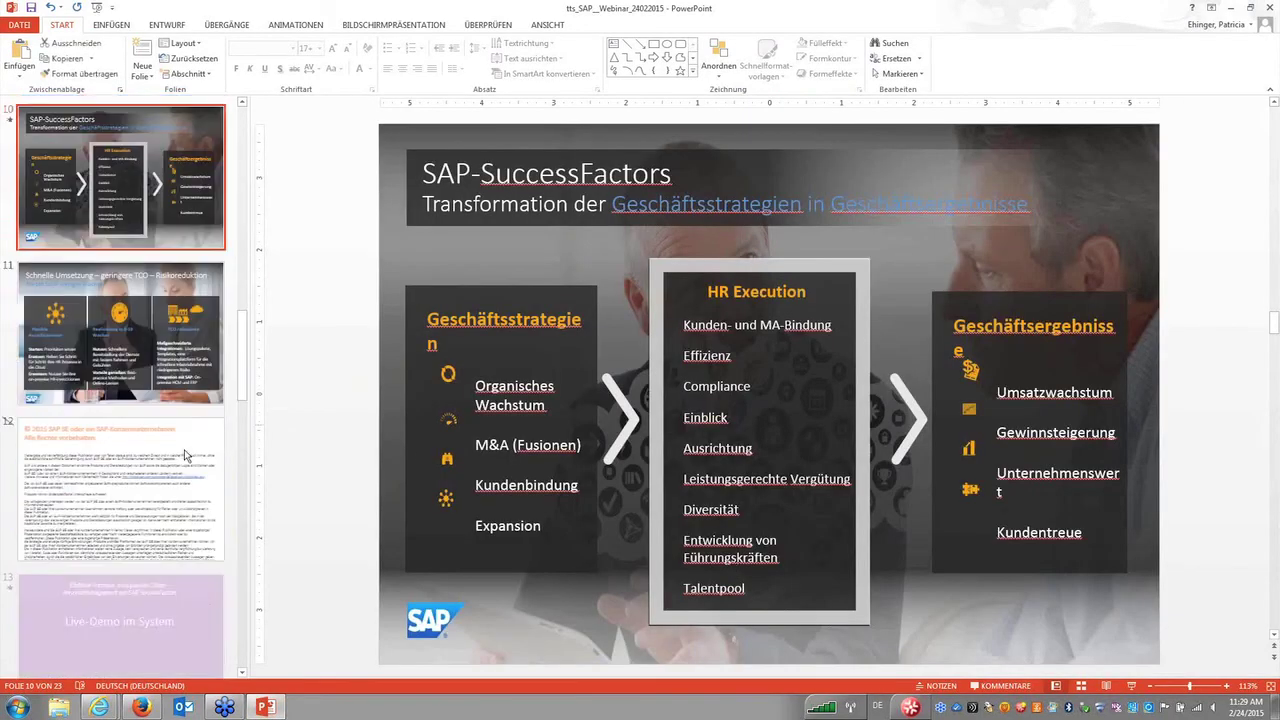
left_click(190, 567)
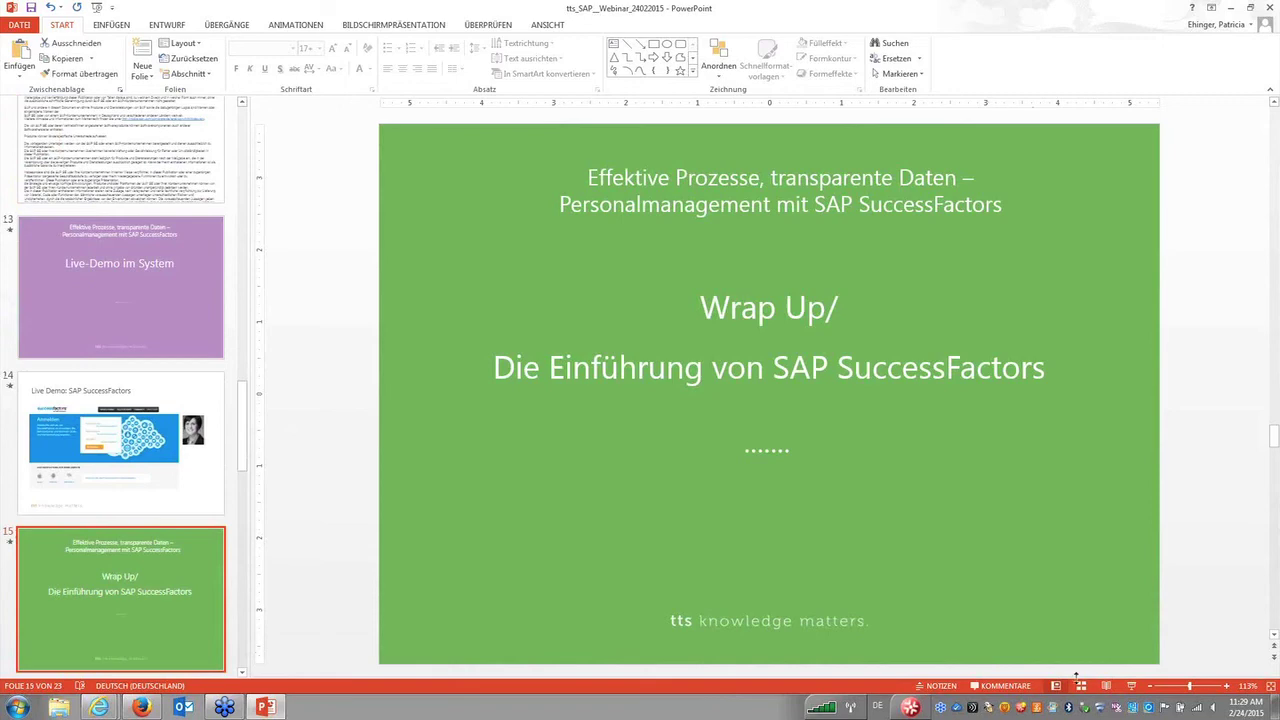
left_click(1131, 686)
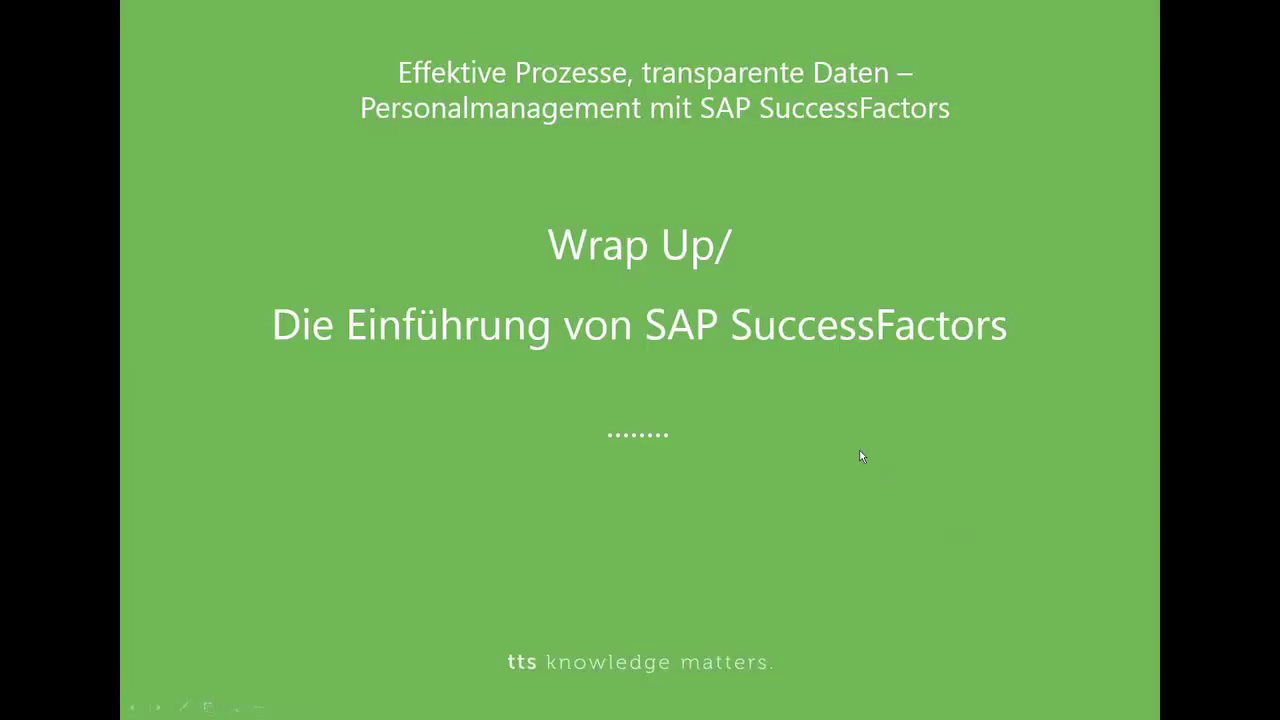